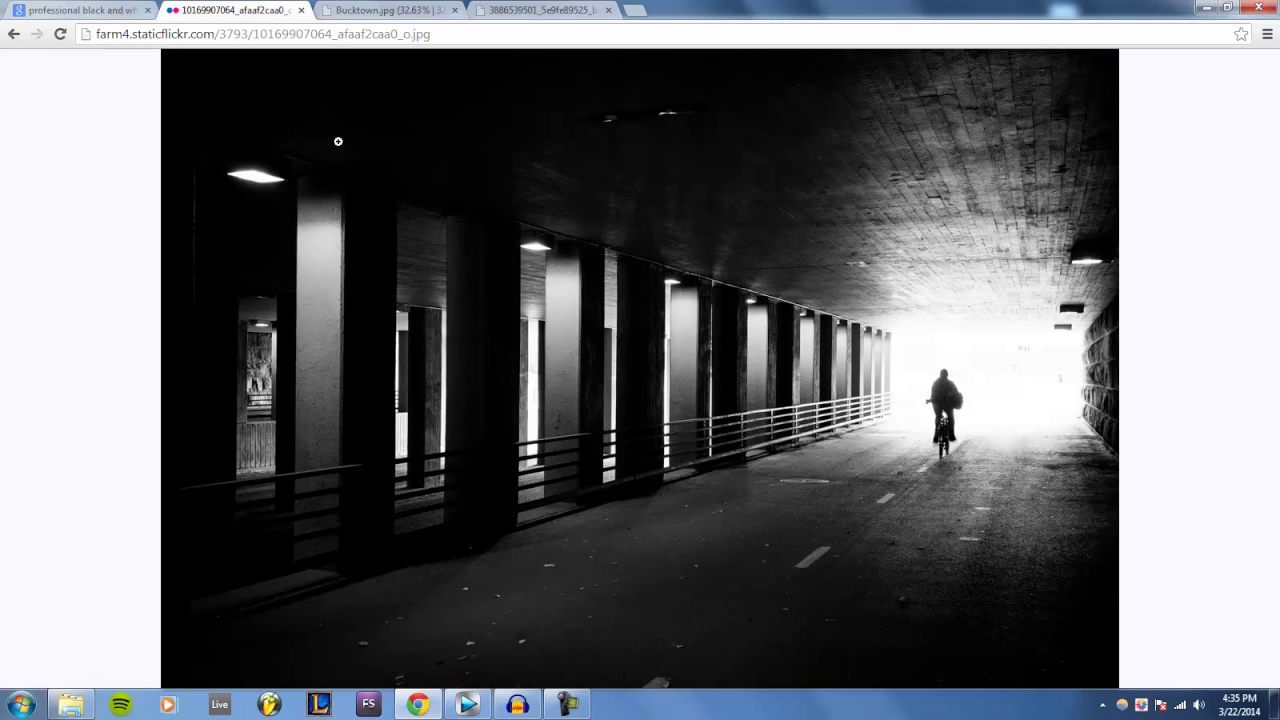
Show the black-and-white Bucktown.jpg graffiti-corridor reference photo in Chrome.
click(380, 10)
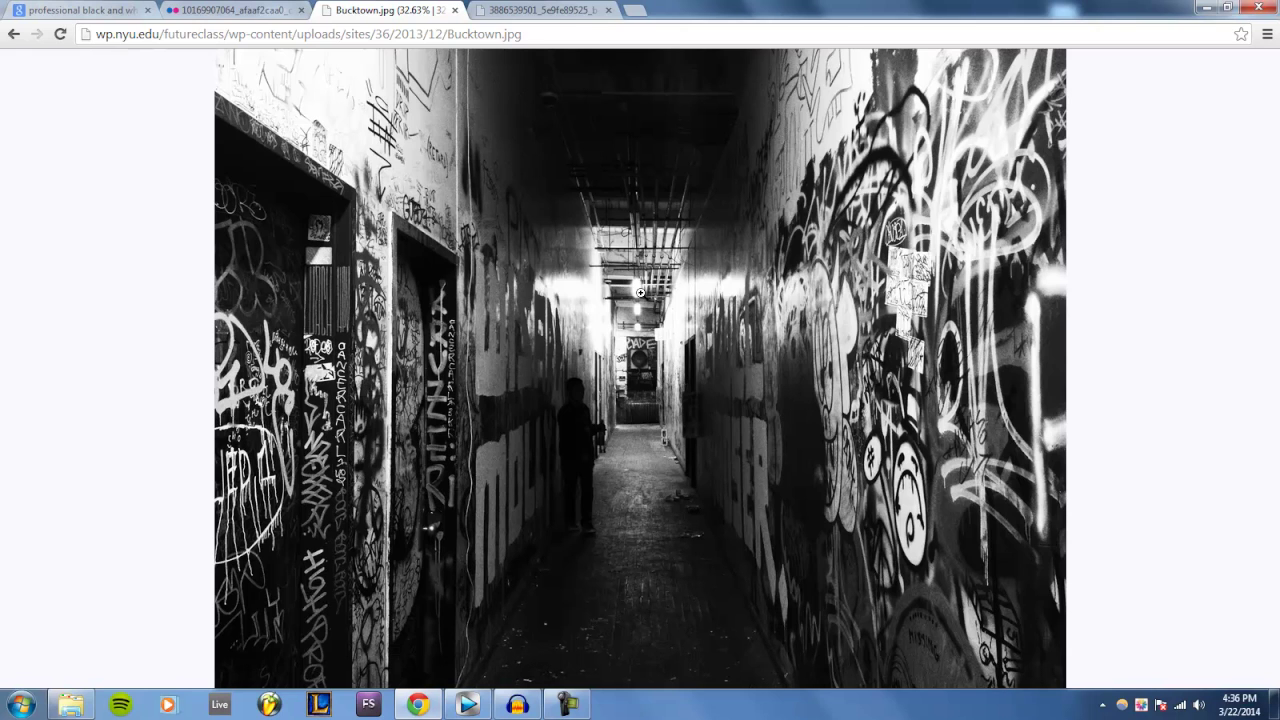
Switch from Chrome back to the Vegas Pro project with the cathedral and FedEx clips.
click(463, 704)
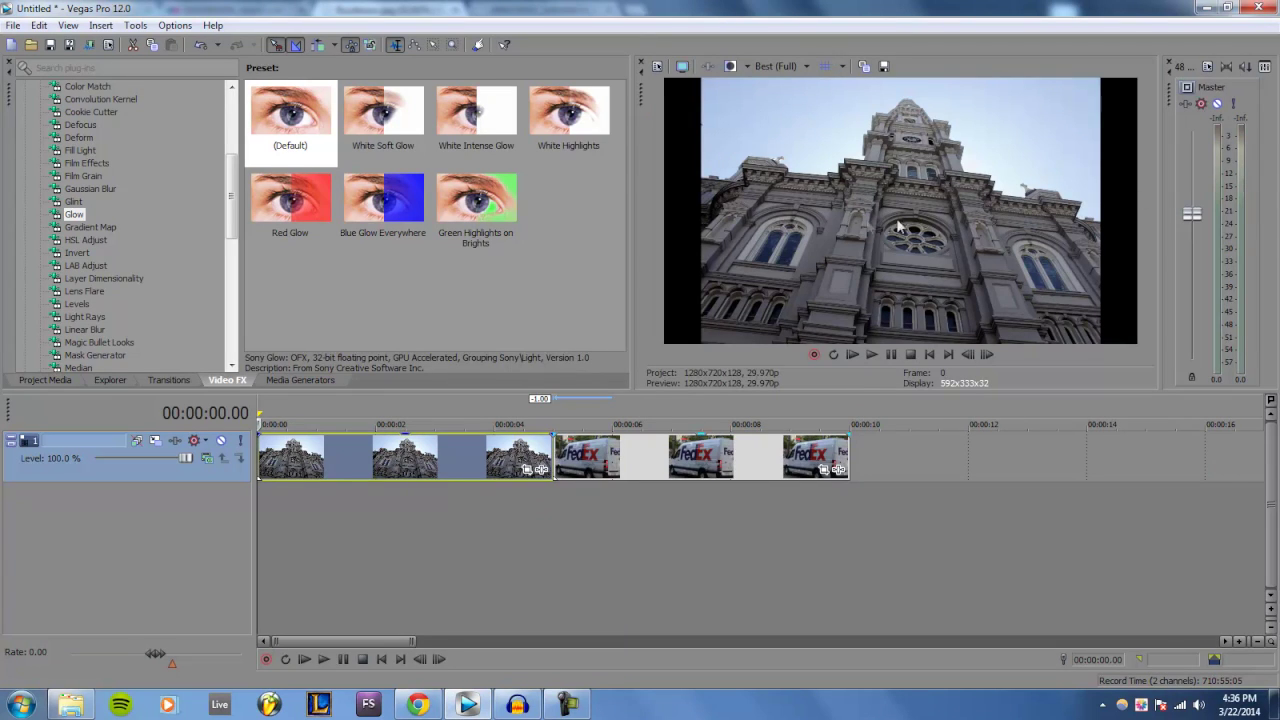
click(563, 455)
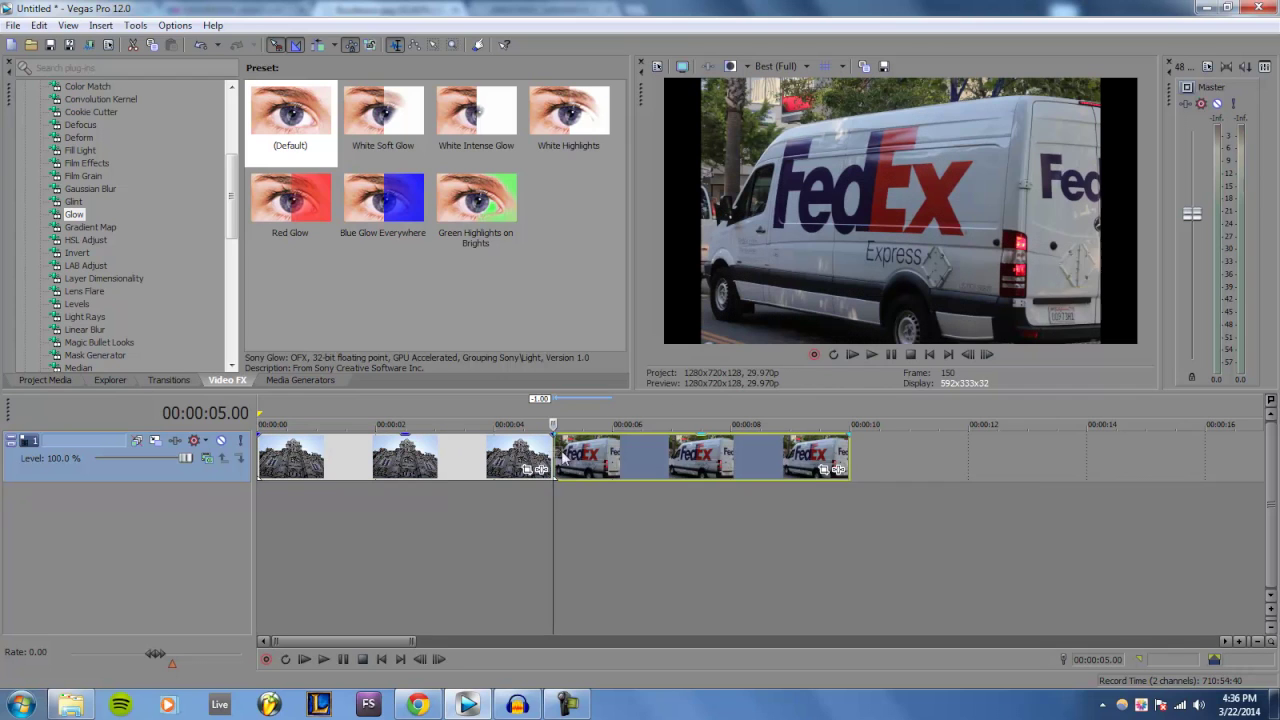
click(258, 458)
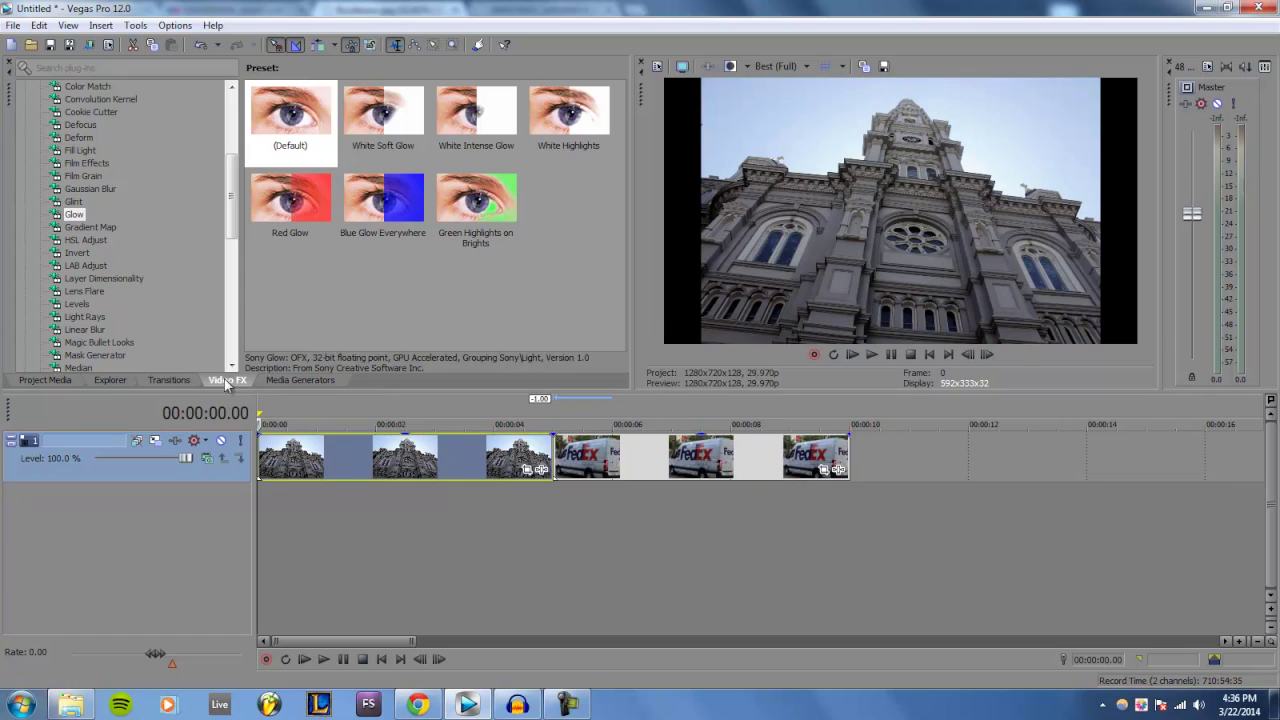
scroll(133, 205, up, 5)
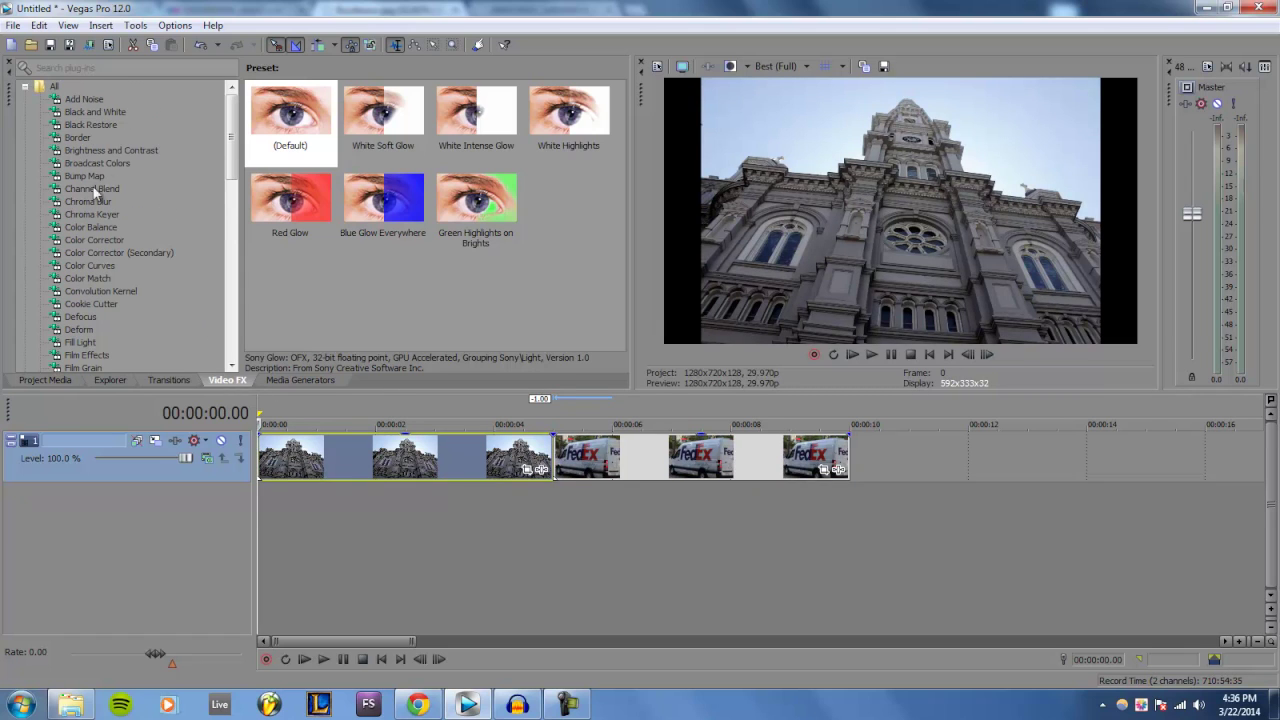
click(95, 112)
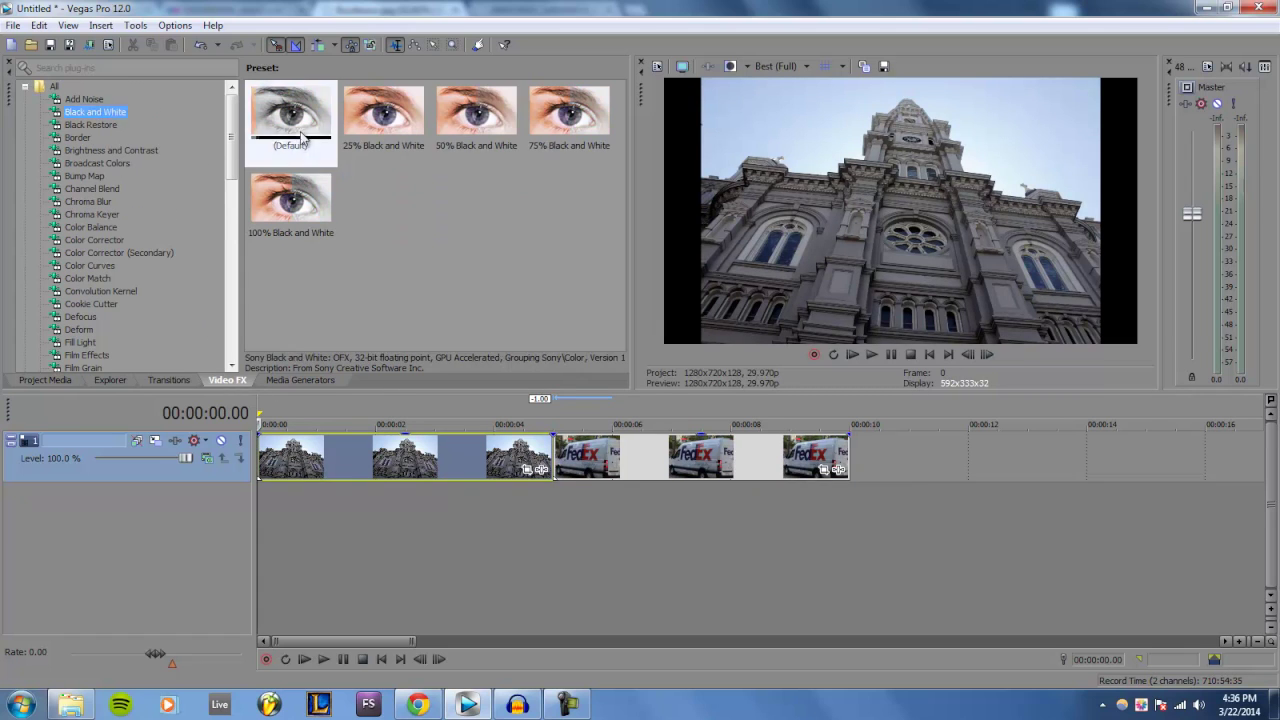
drag(300, 137, 402, 445)
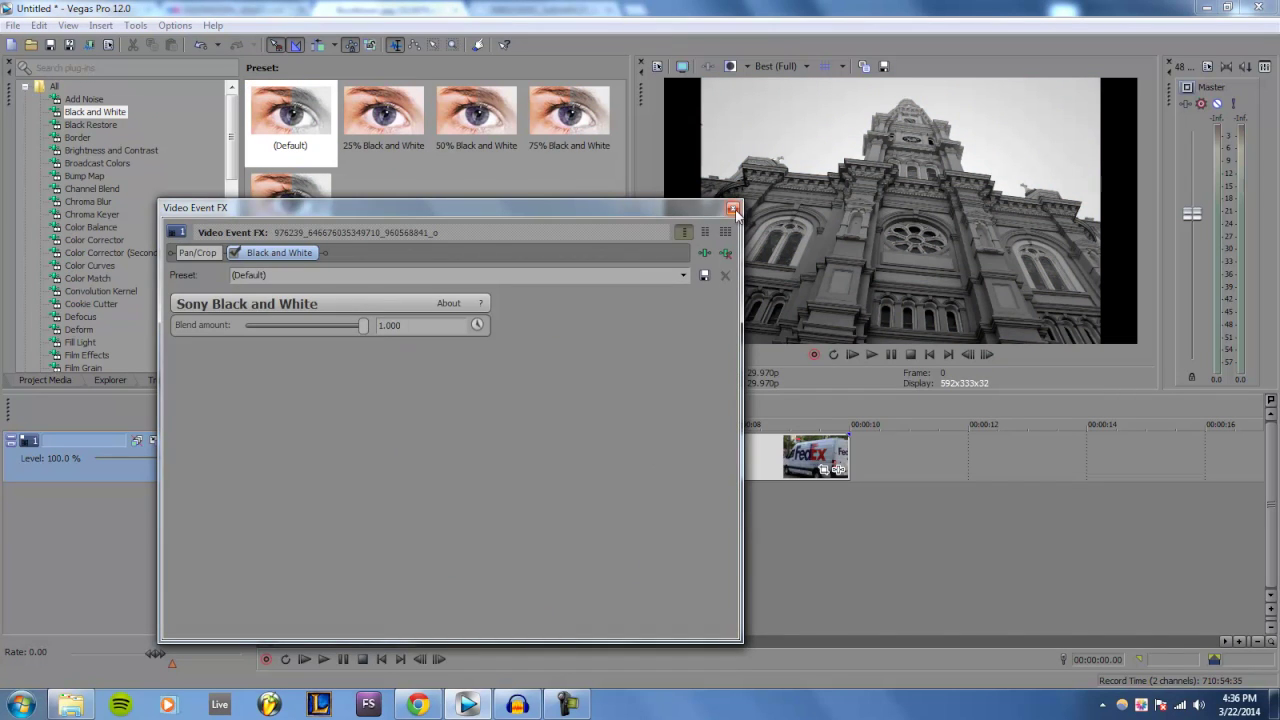
drag(708, 214, 627, 230)
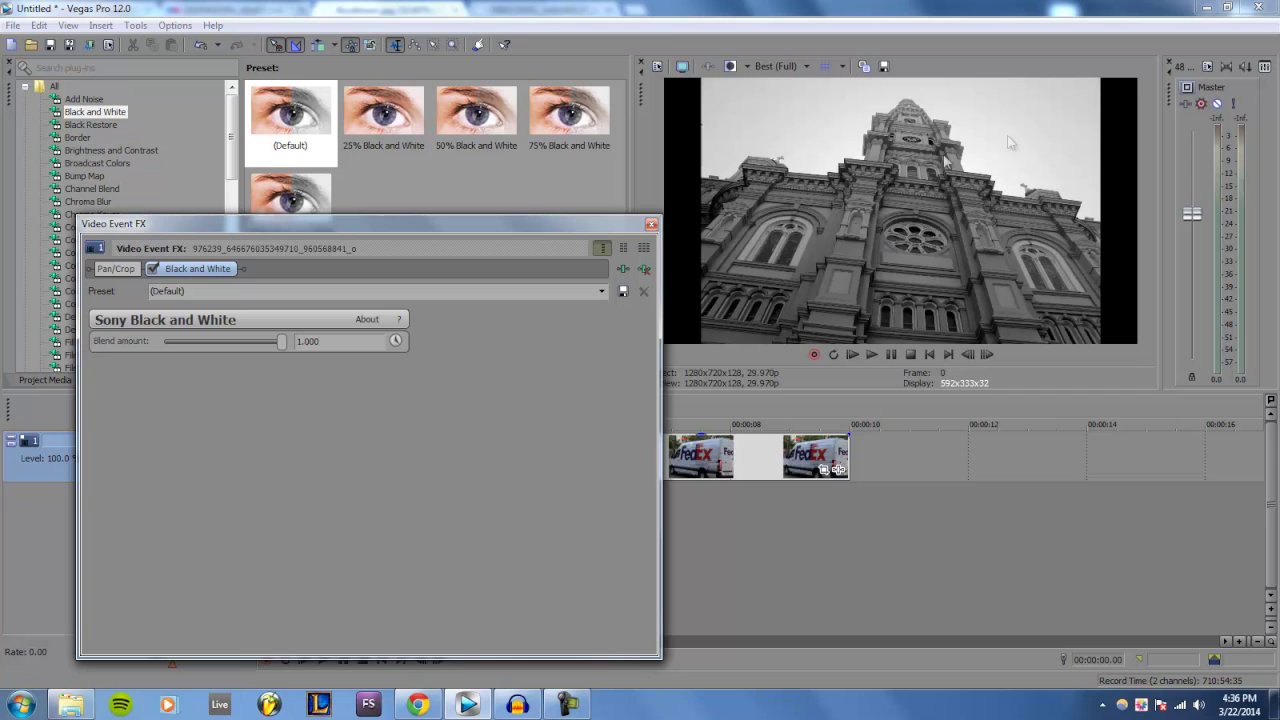
click(644, 269)
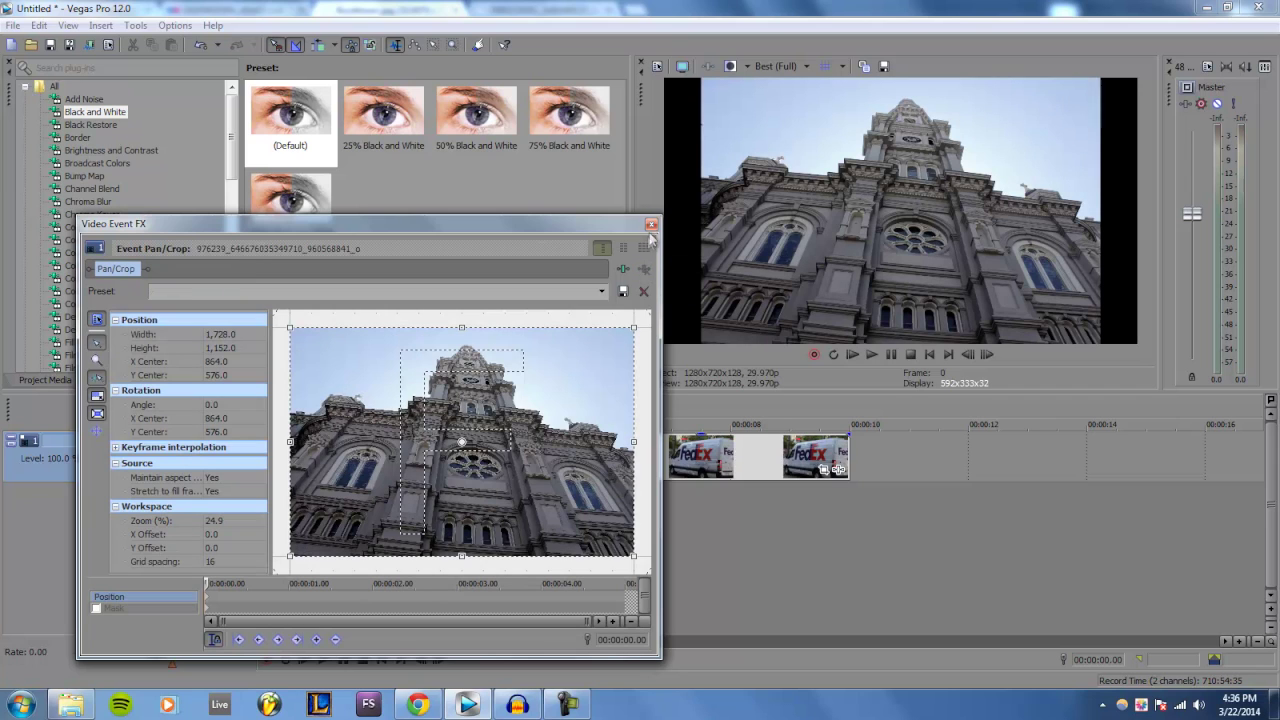
click(651, 223)
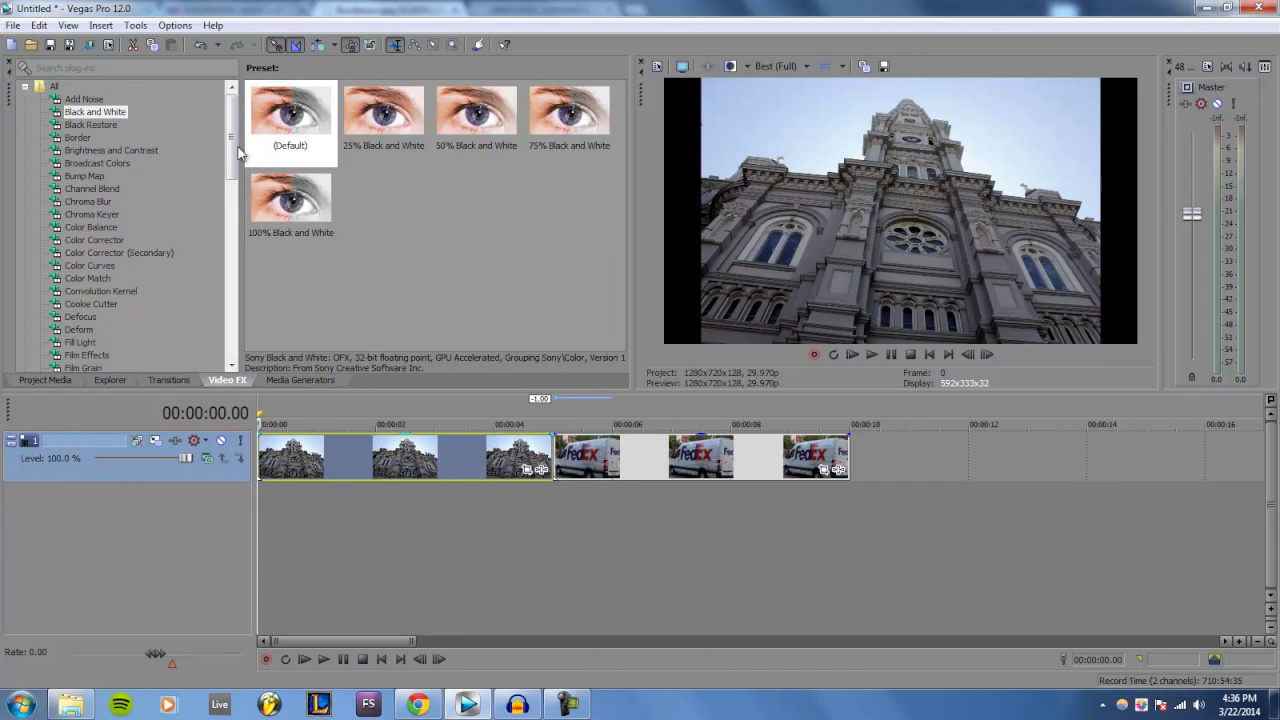
Drag the Gradient Map 'Reset to None' preset from Video FX onto the cathedral clip.
drag(234, 149, 232, 157)
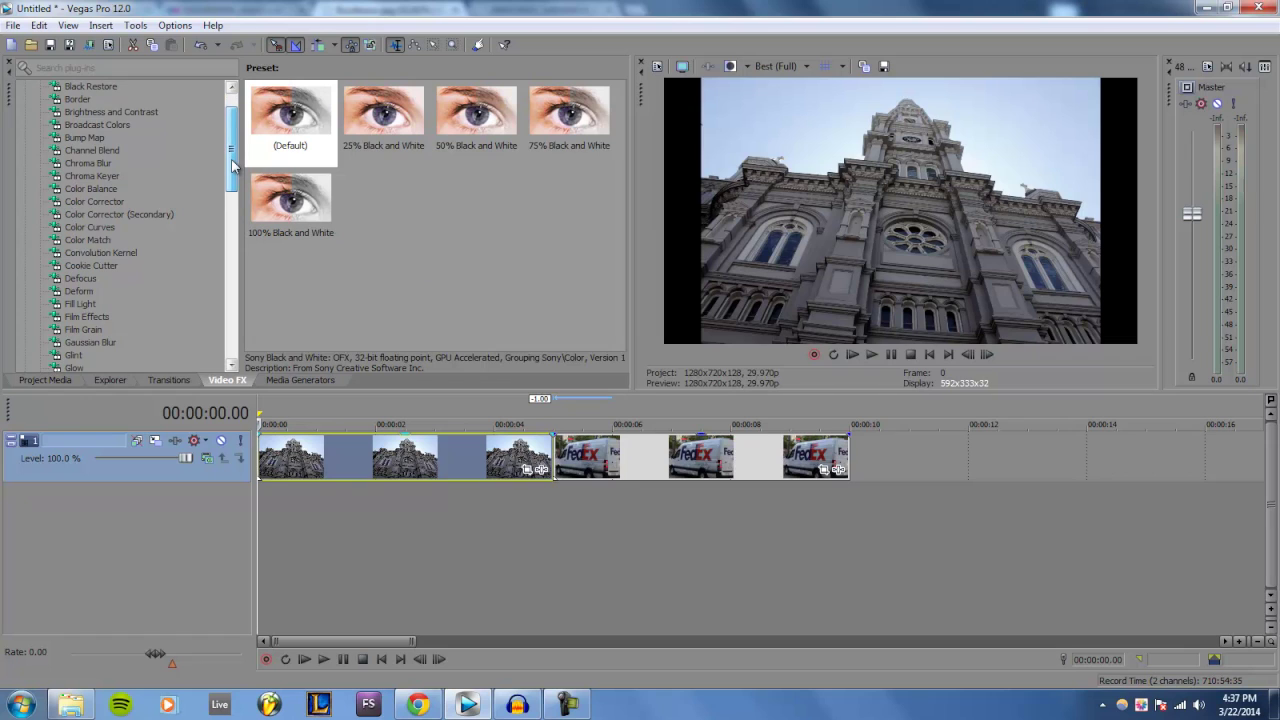
drag(232, 165, 229, 195)
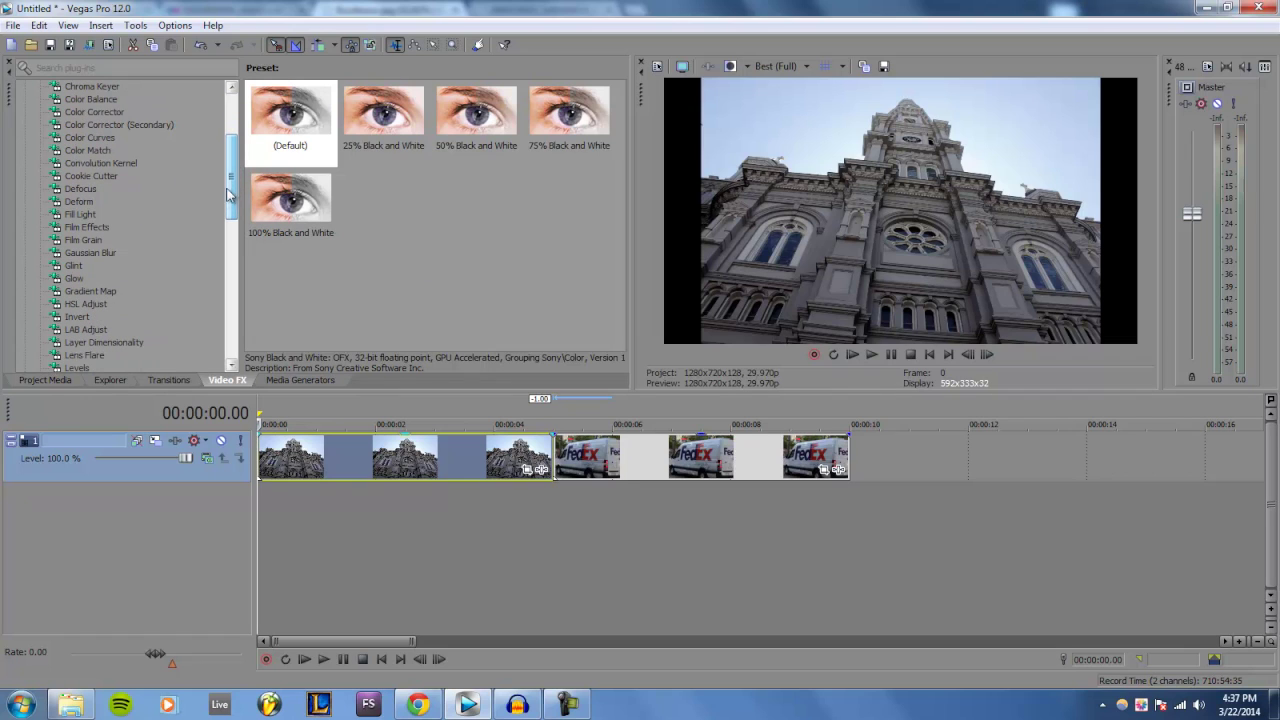
click(106, 292)
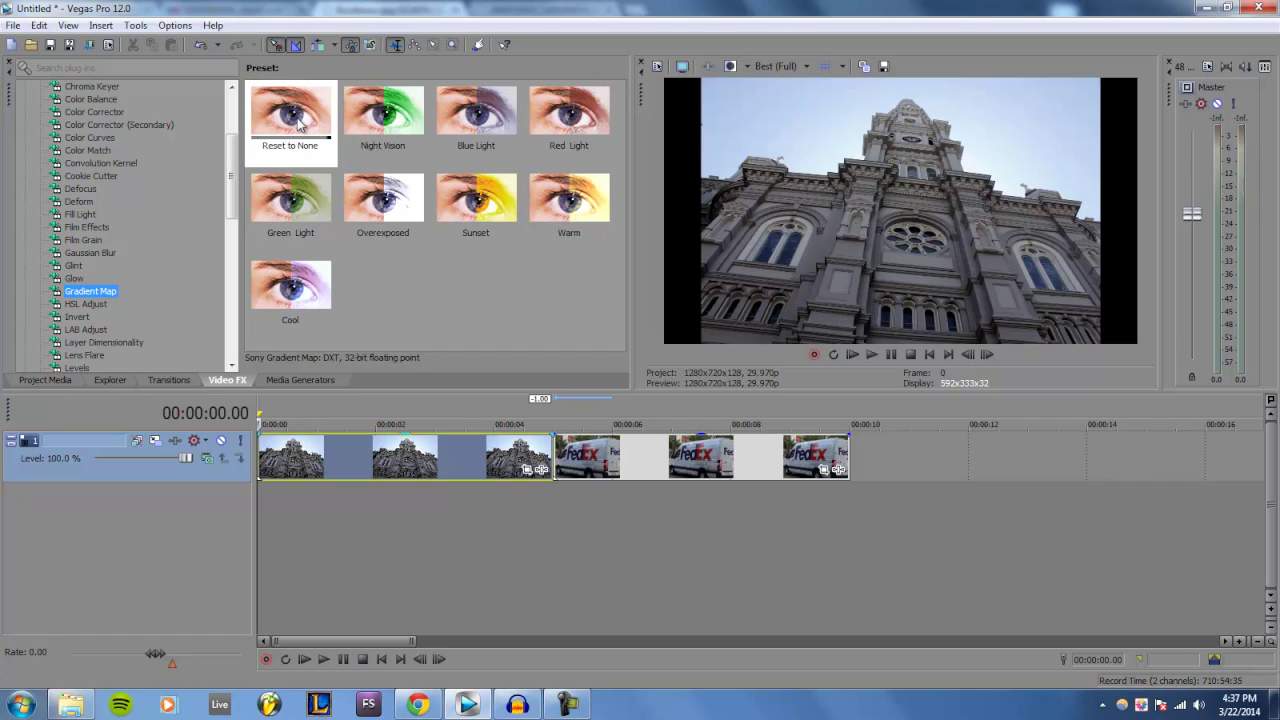
drag(295, 130, 398, 454)
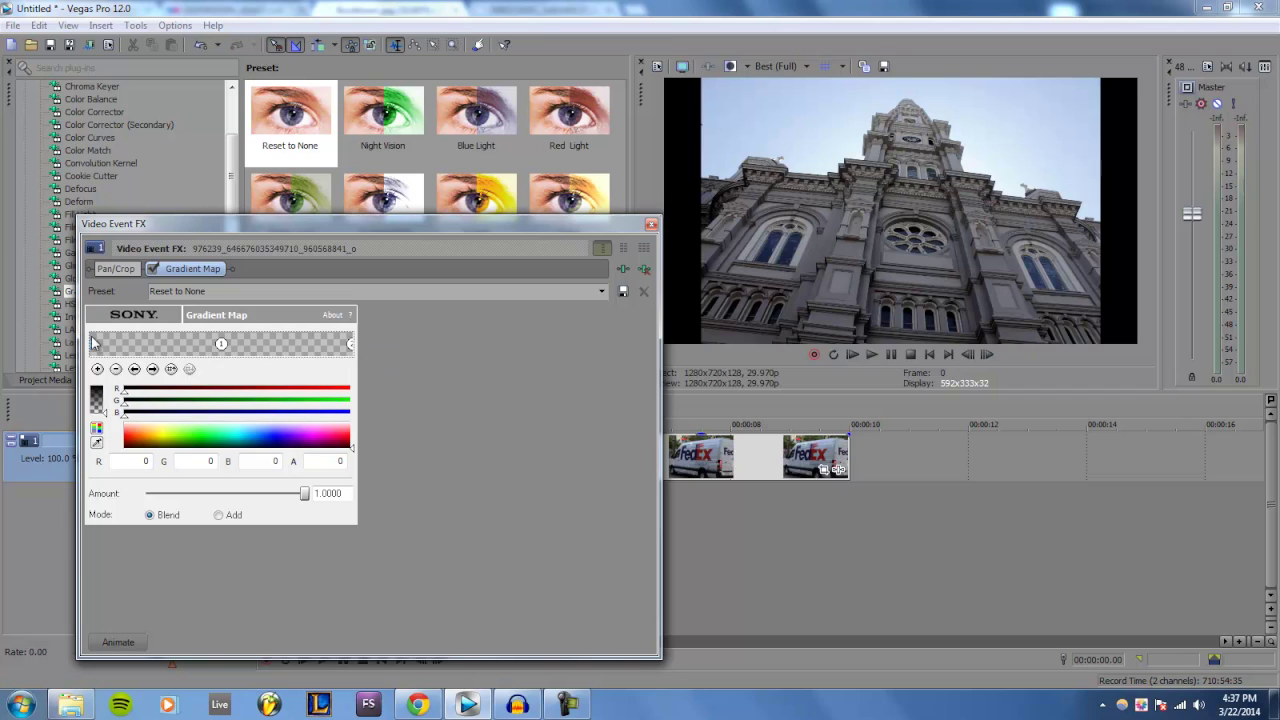
Make the left gradient stop pure black and the right stop opaque white (255,255,255,255).
click(92, 342)
click(350, 344)
click(92, 344)
click(353, 443)
drag(353, 443, 358, 470)
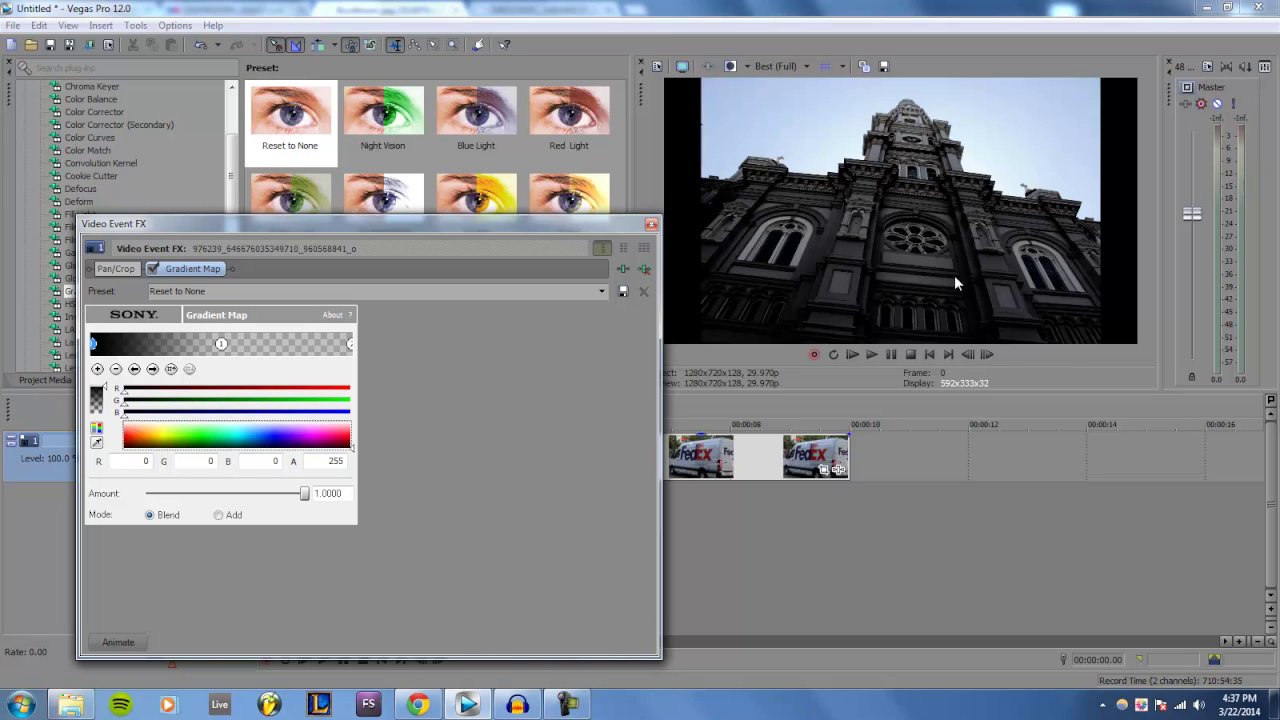
click(351, 345)
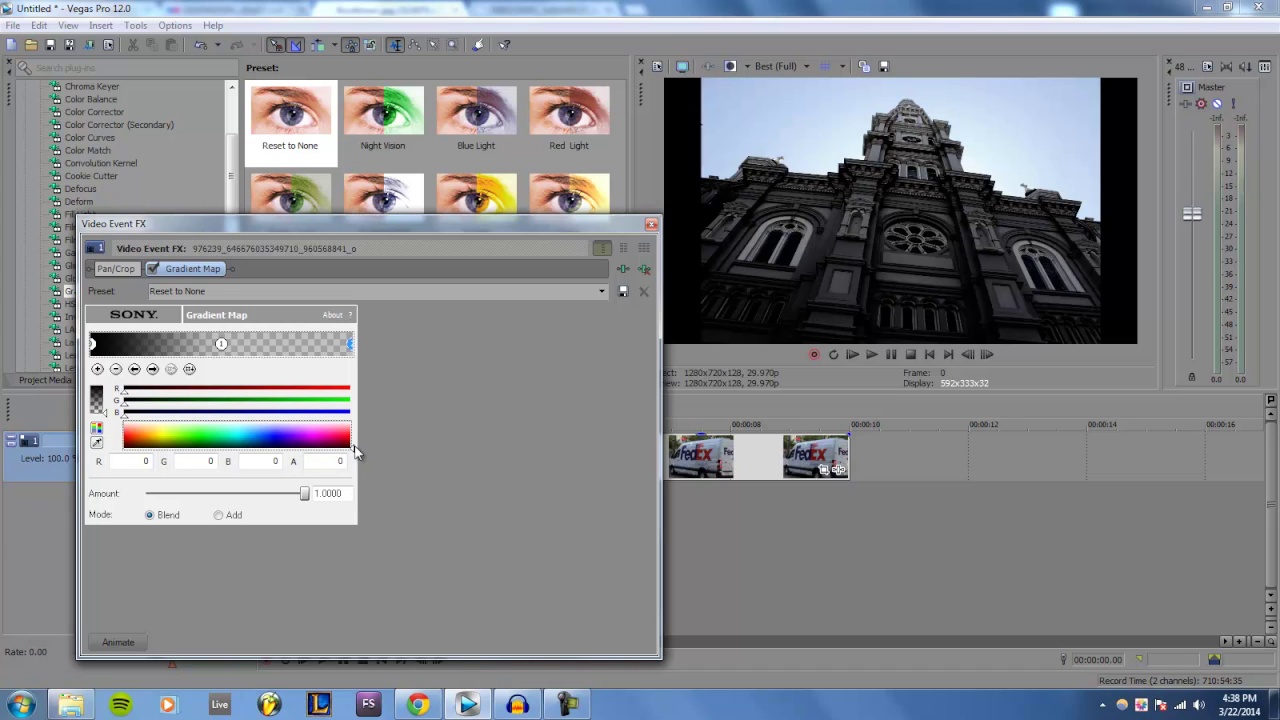
click(351, 447)
drag(355, 455, 357, 423)
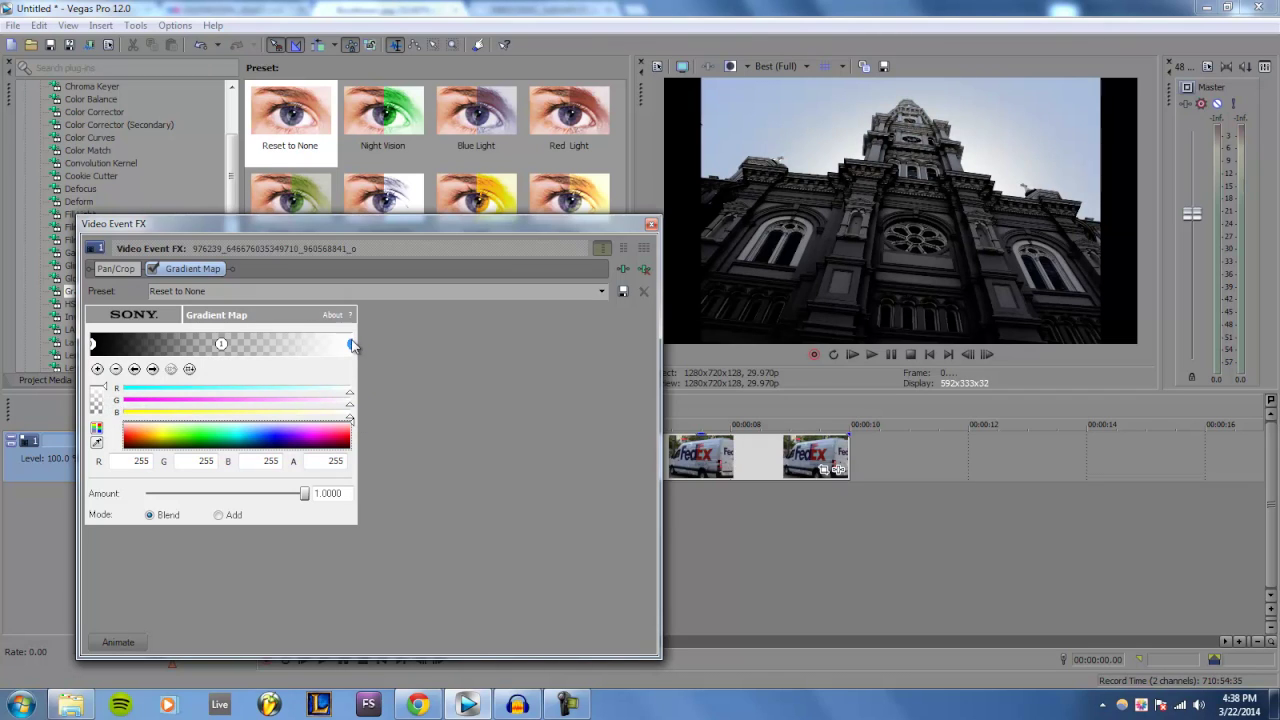
Set the middle gradient stop to a mid-grey of RGB 128.
click(222, 345)
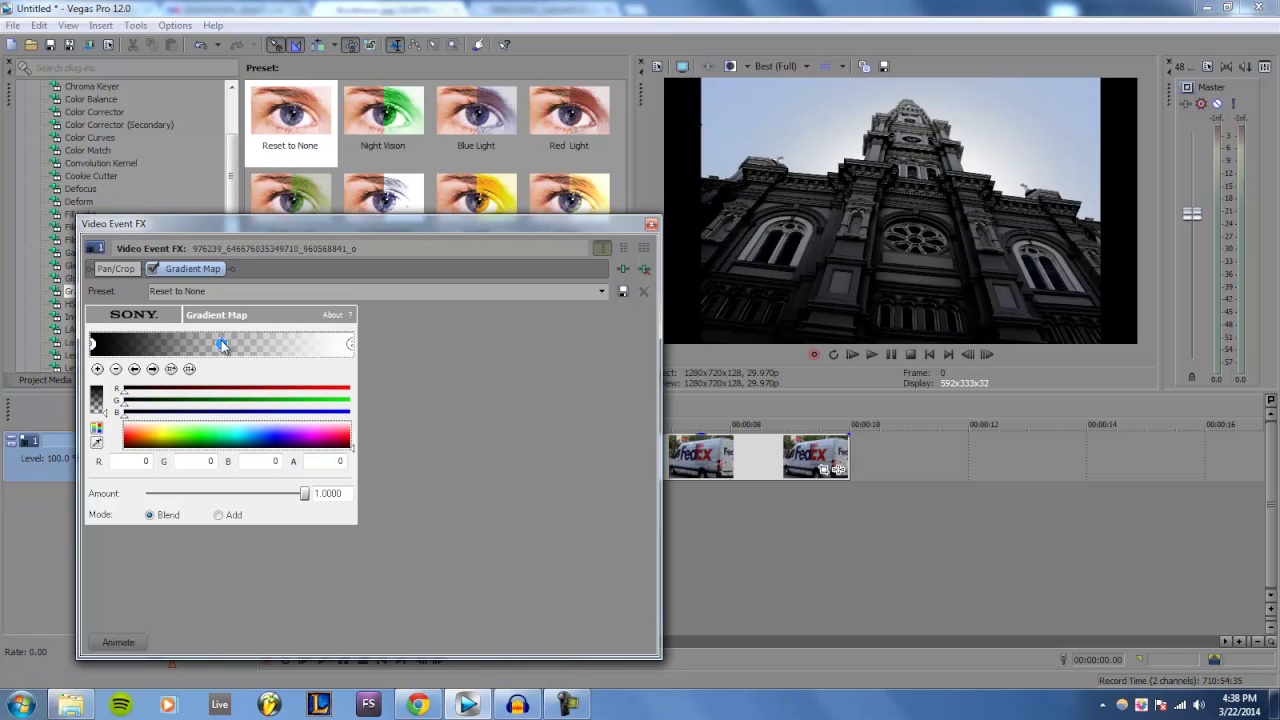
click(355, 440)
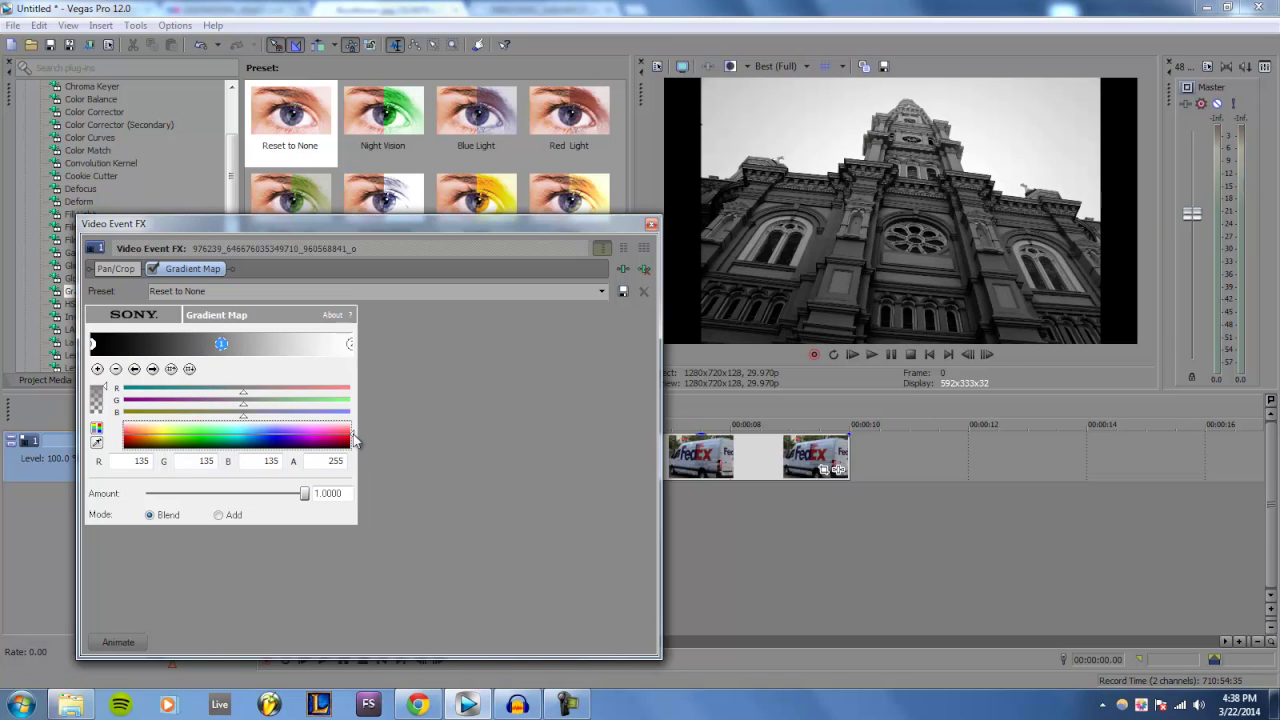
click(355, 450)
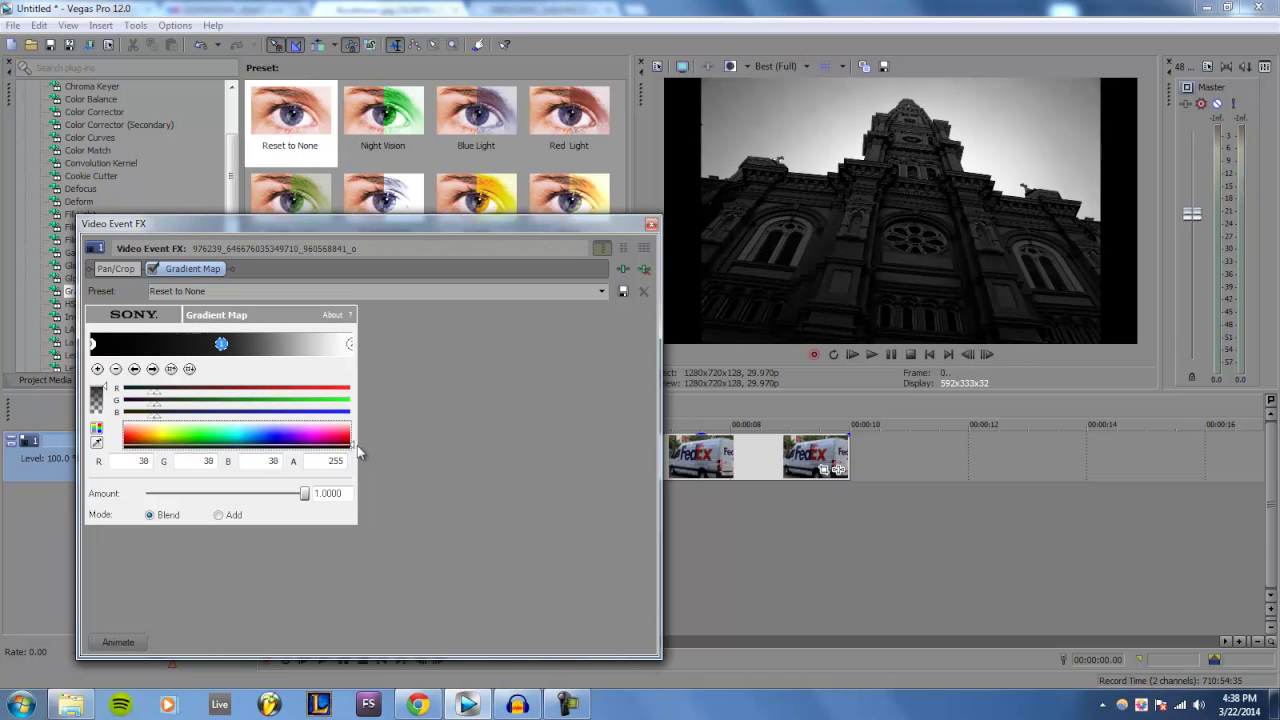
drag(356, 448, 358, 439)
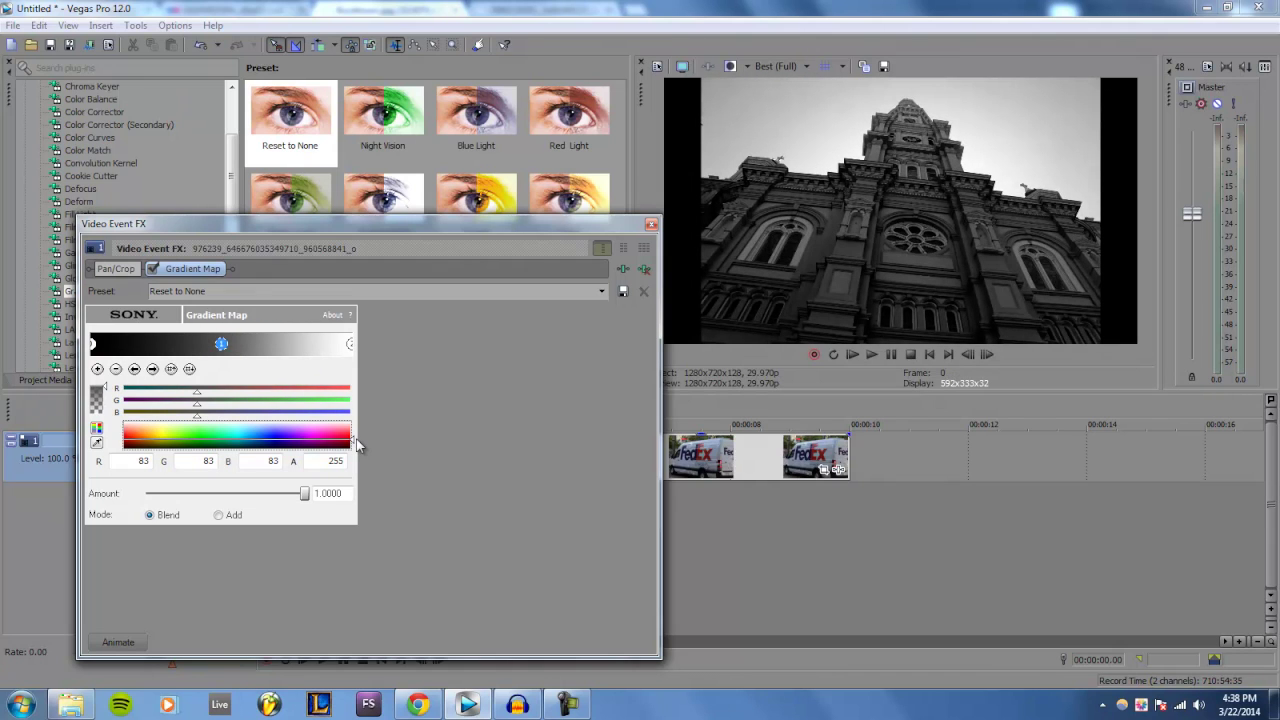
drag(357, 443, 357, 433)
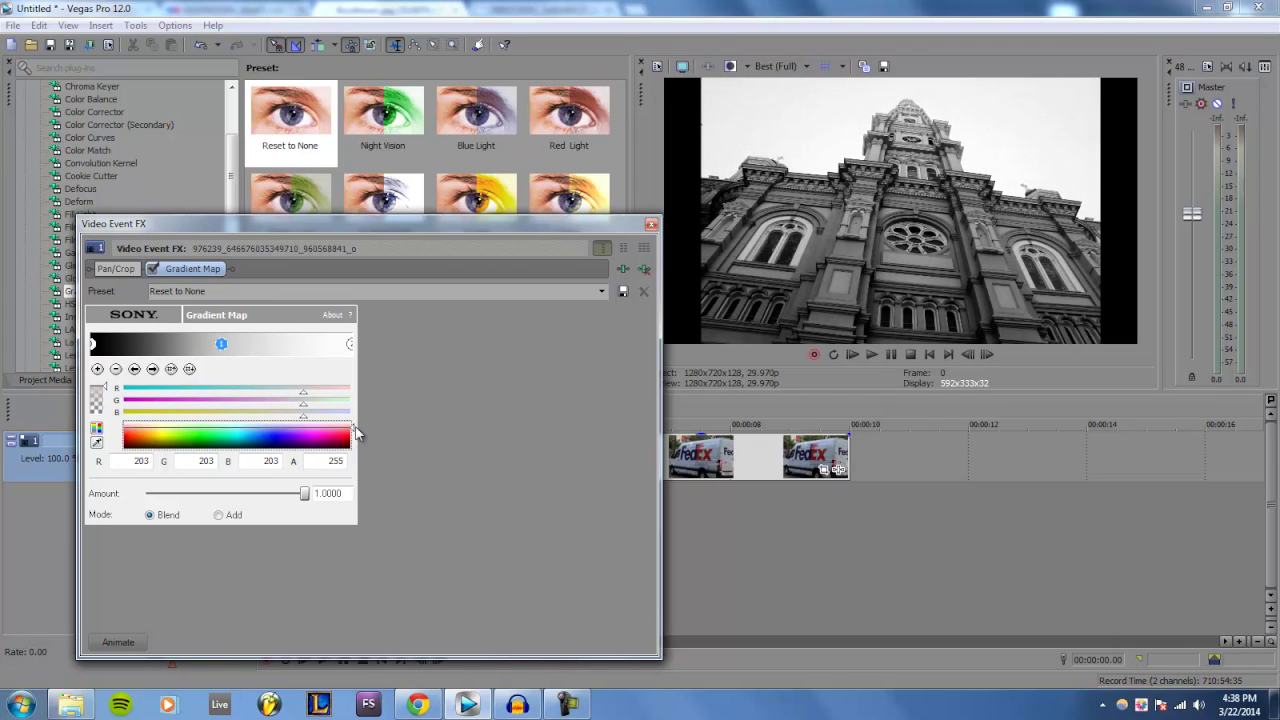
drag(357, 432, 355, 445)
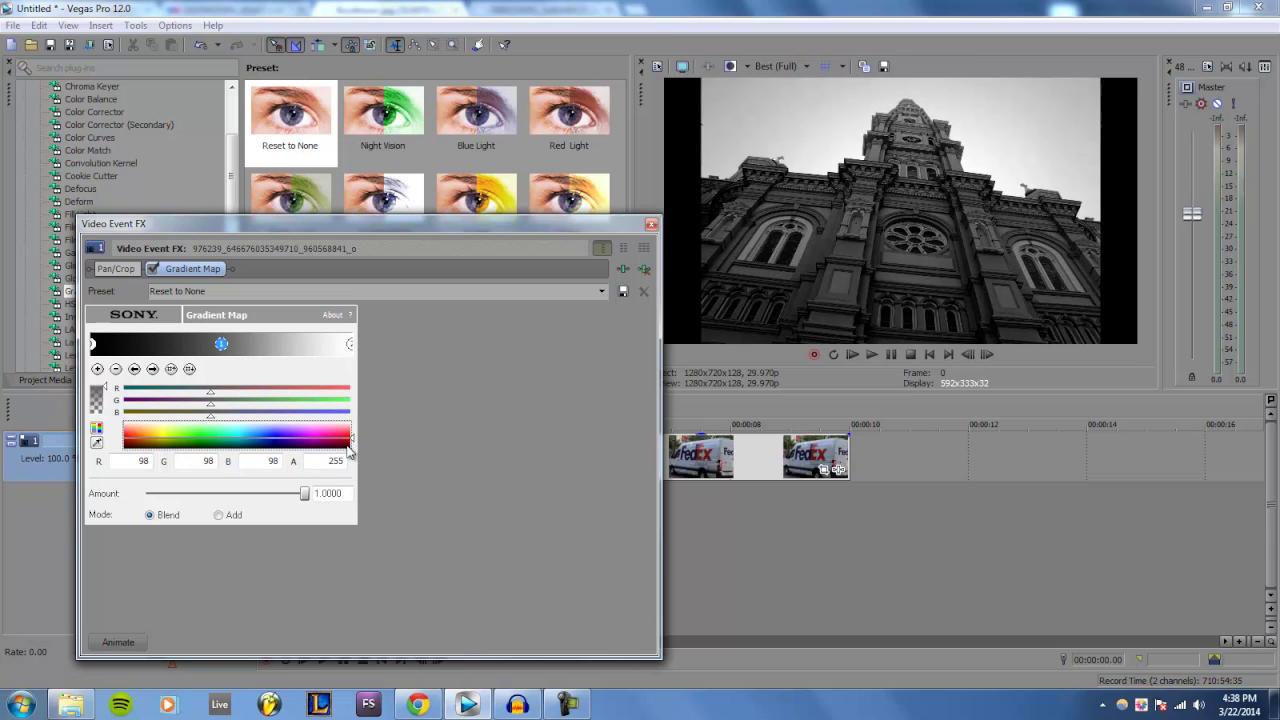
drag(350, 447, 358, 438)
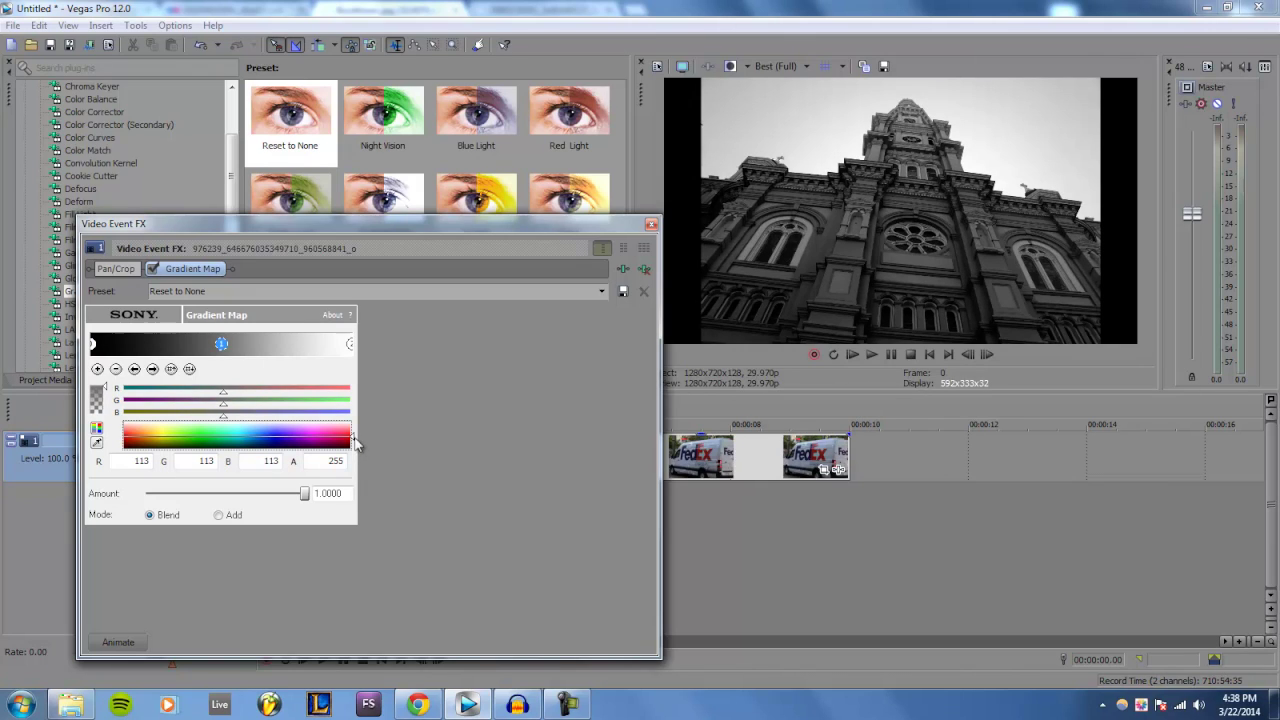
drag(353, 436, 355, 440)
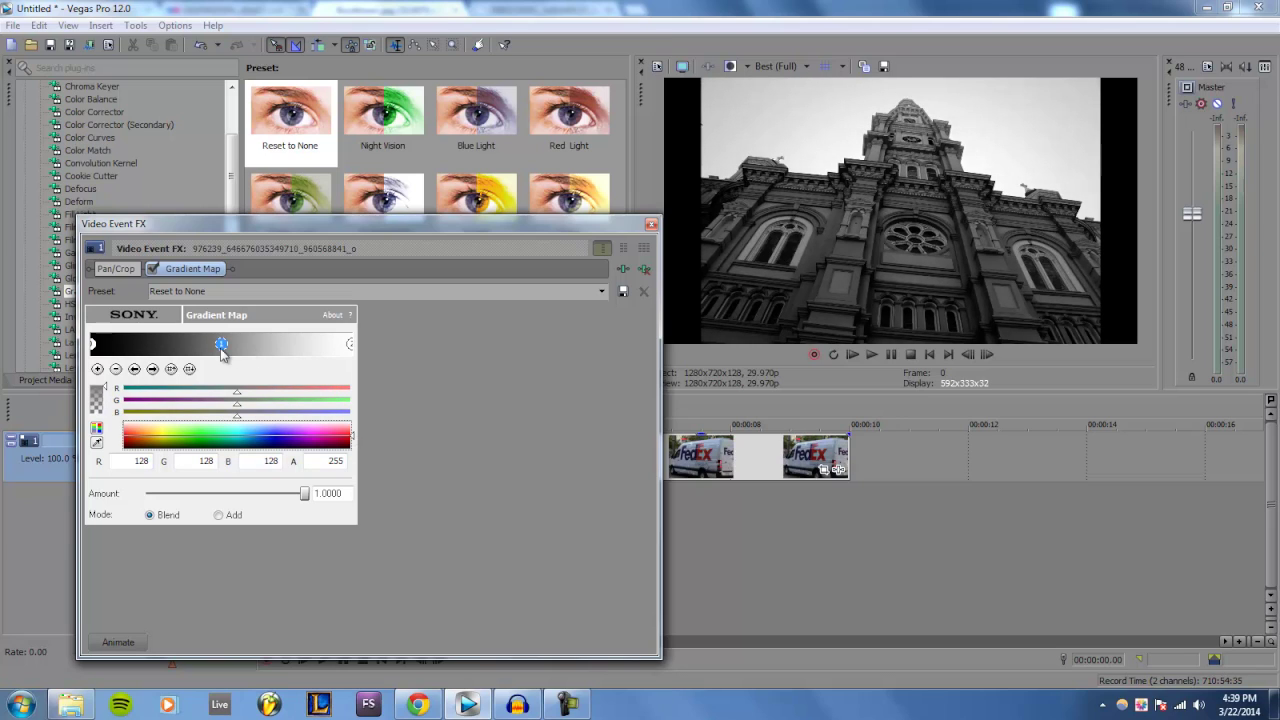
Reposition the middle grey stop on the gradient bar for deeper contrast, then close the effect settings.
drag(222, 351, 260, 351)
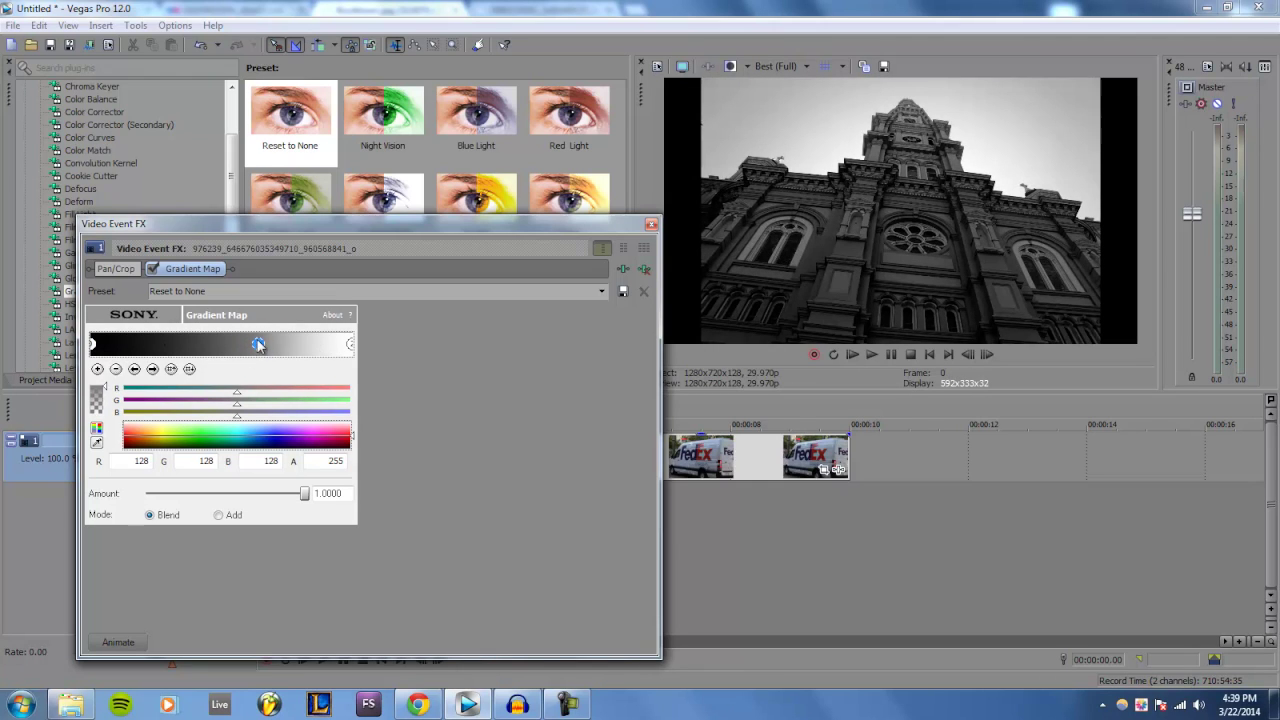
drag(258, 346, 155, 344)
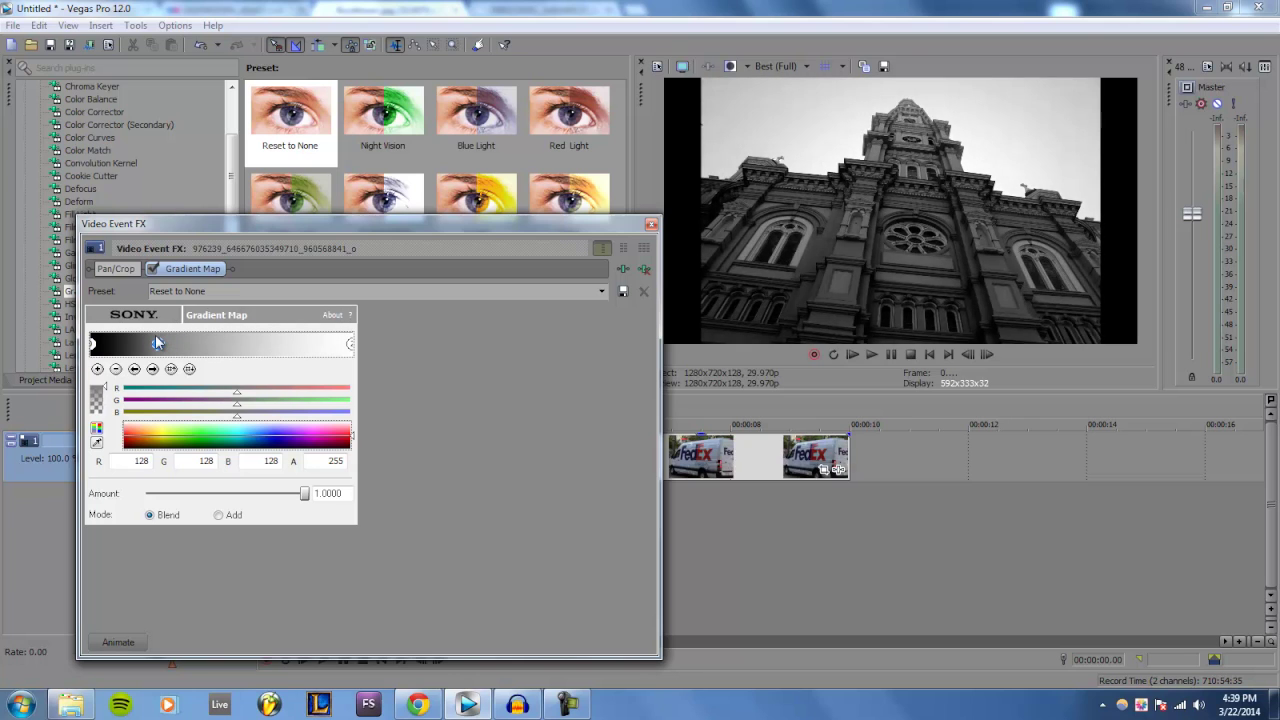
drag(157, 343, 249, 356)
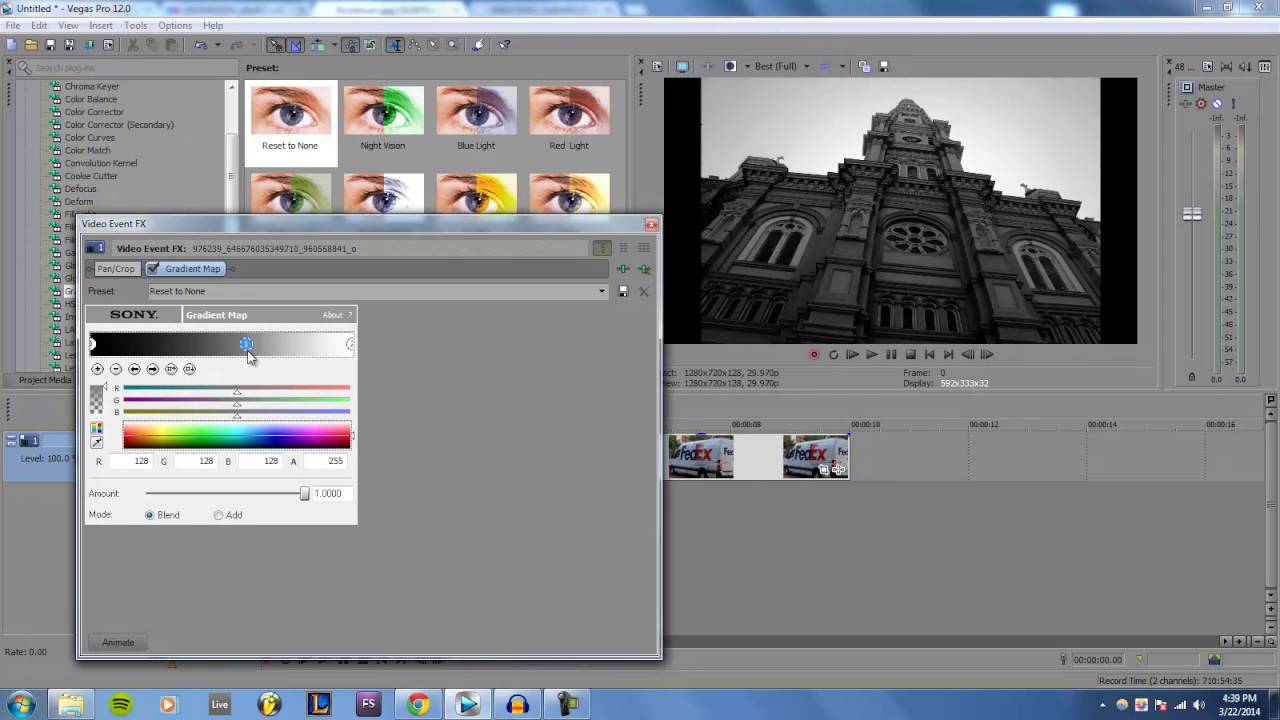
click(651, 224)
click(418, 704)
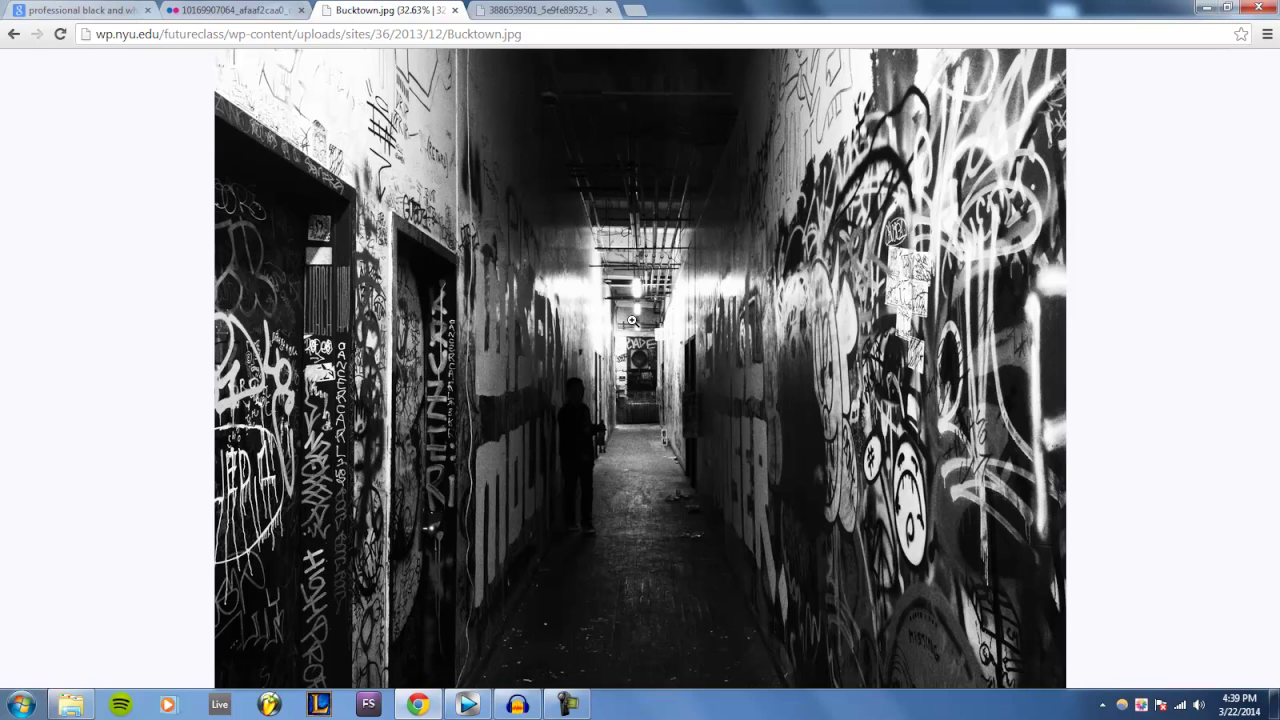
click(470, 704)
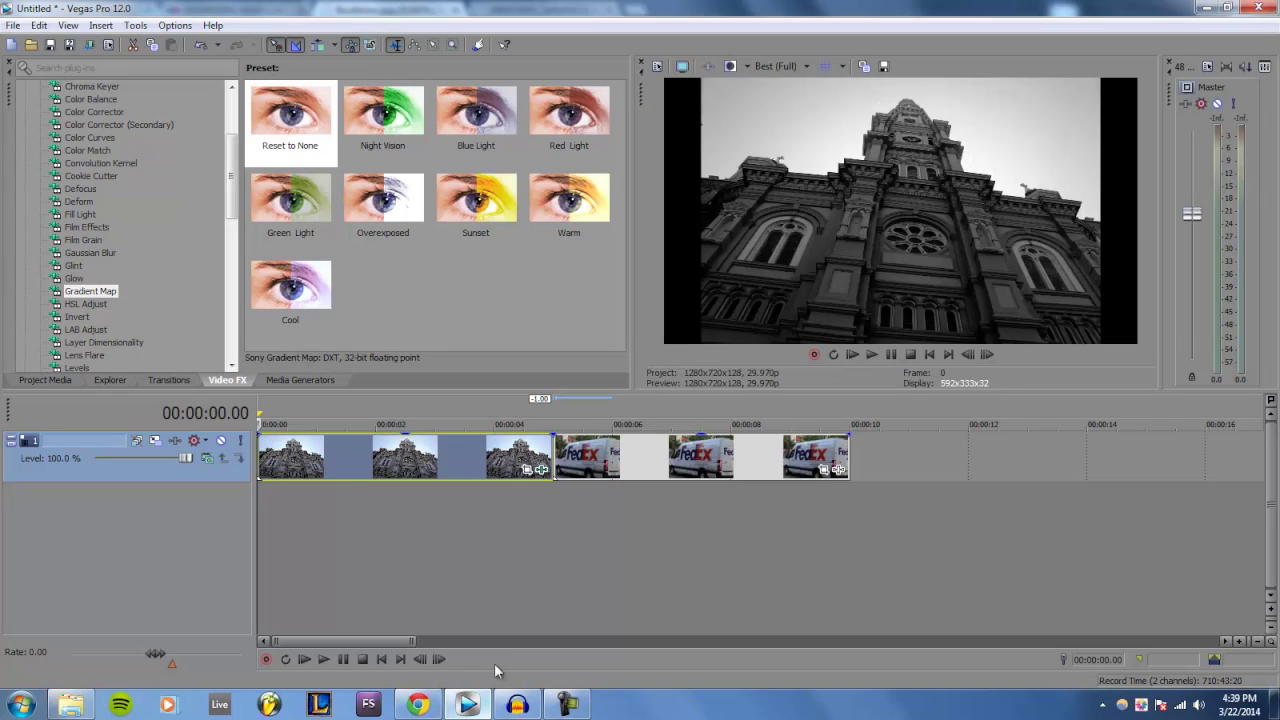
scroll(115, 245, down, 1)
Apply the Glow (Default) preset to the cathedral clip and set its glow colour to white.
click(77, 257)
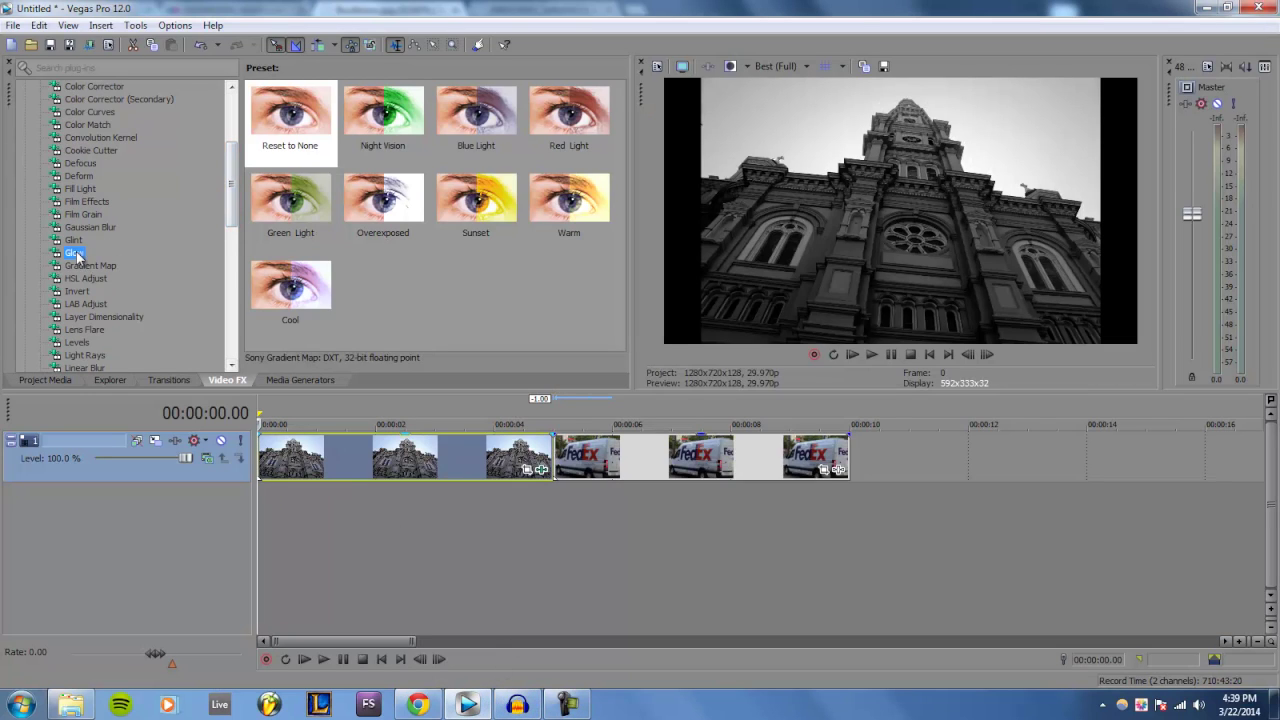
drag(290, 112, 483, 458)
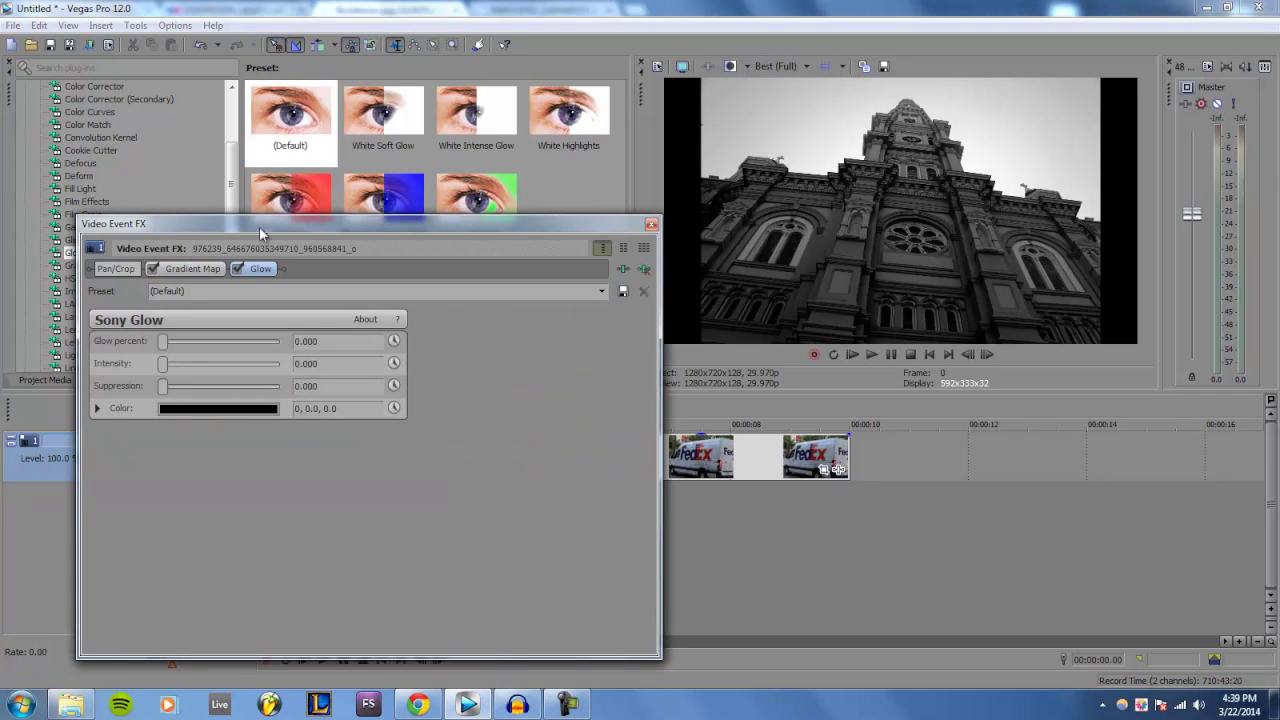
drag(260, 224, 310, 193)
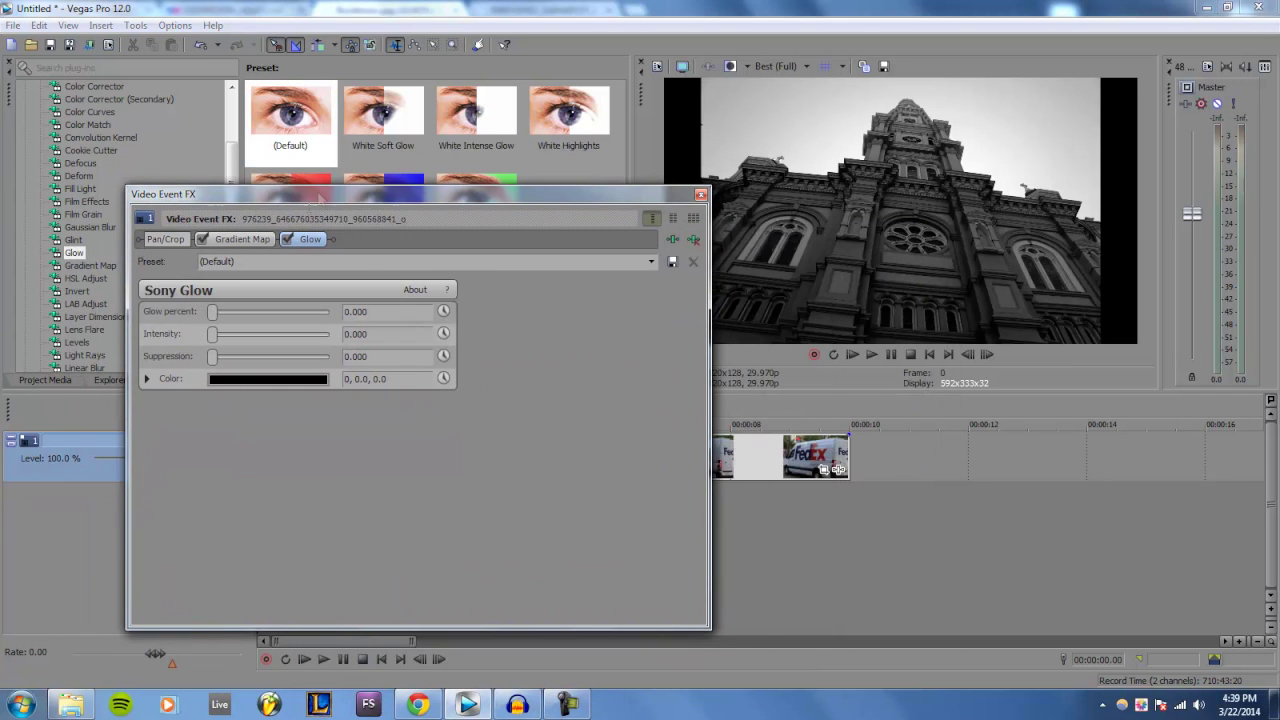
click(147, 381)
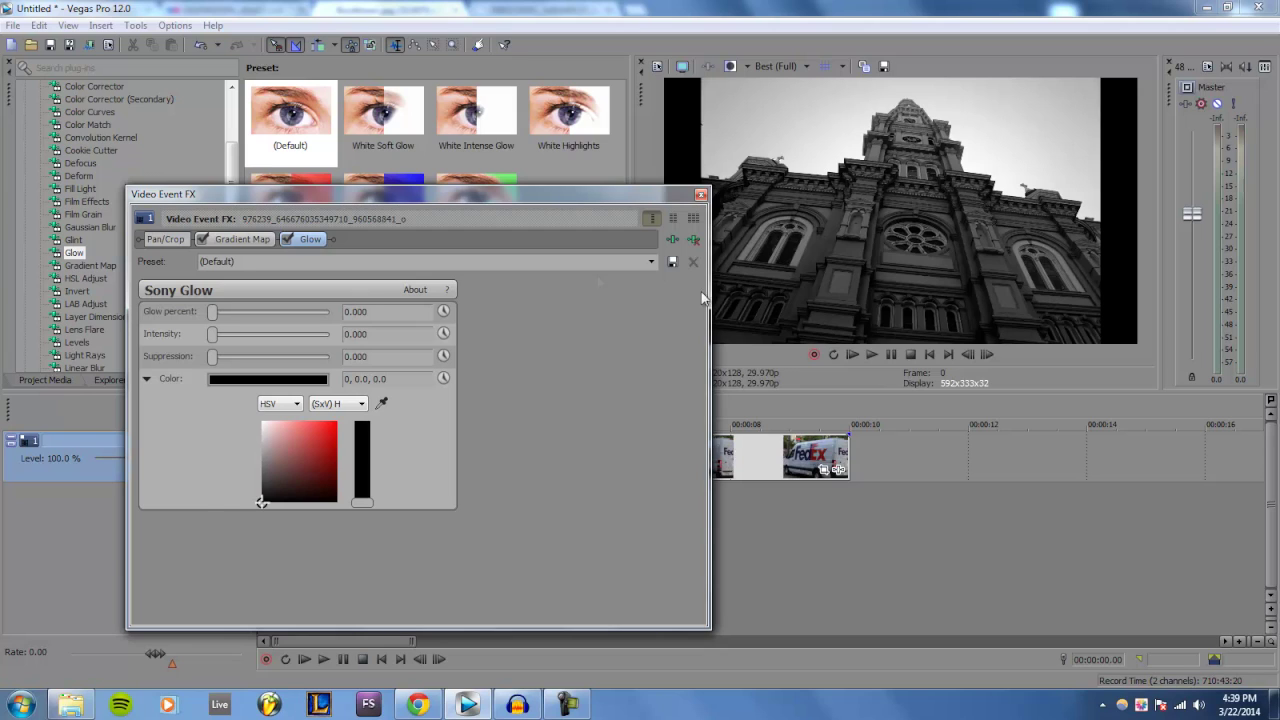
drag(261, 502, 261, 421)
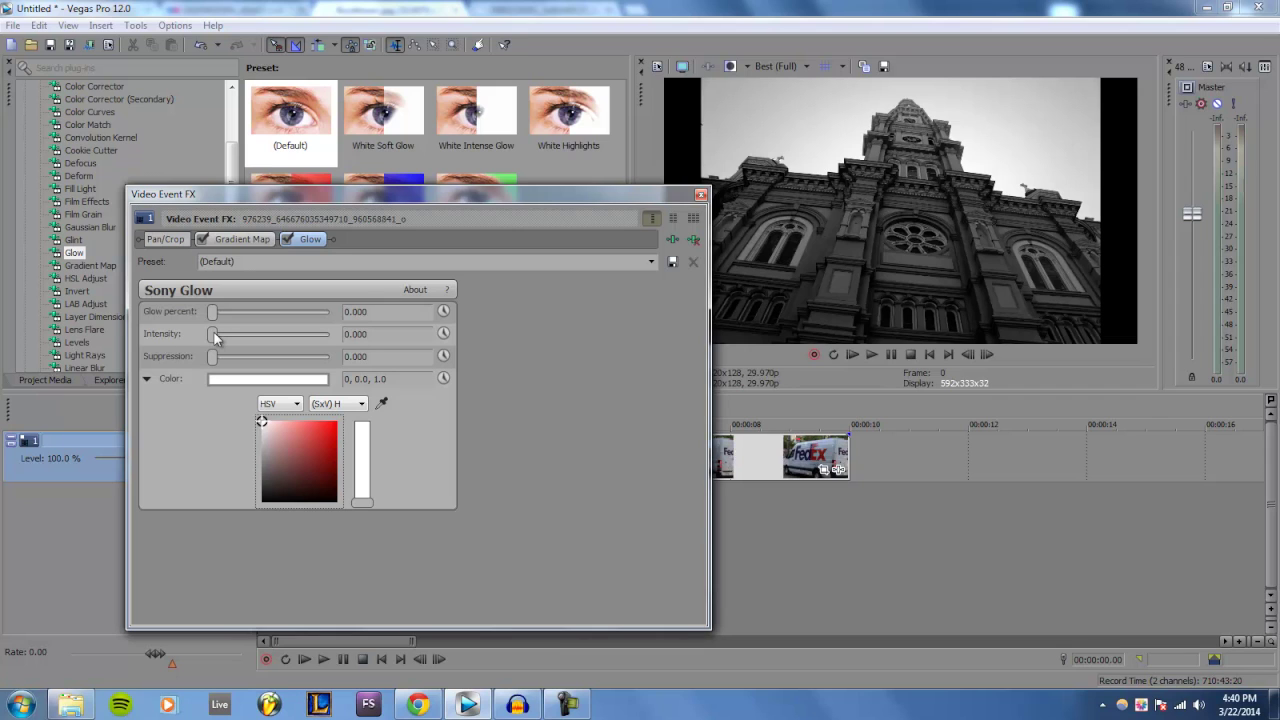
Set the cathedral Glow intensity to 0.816.
drag(214, 336, 282, 346)
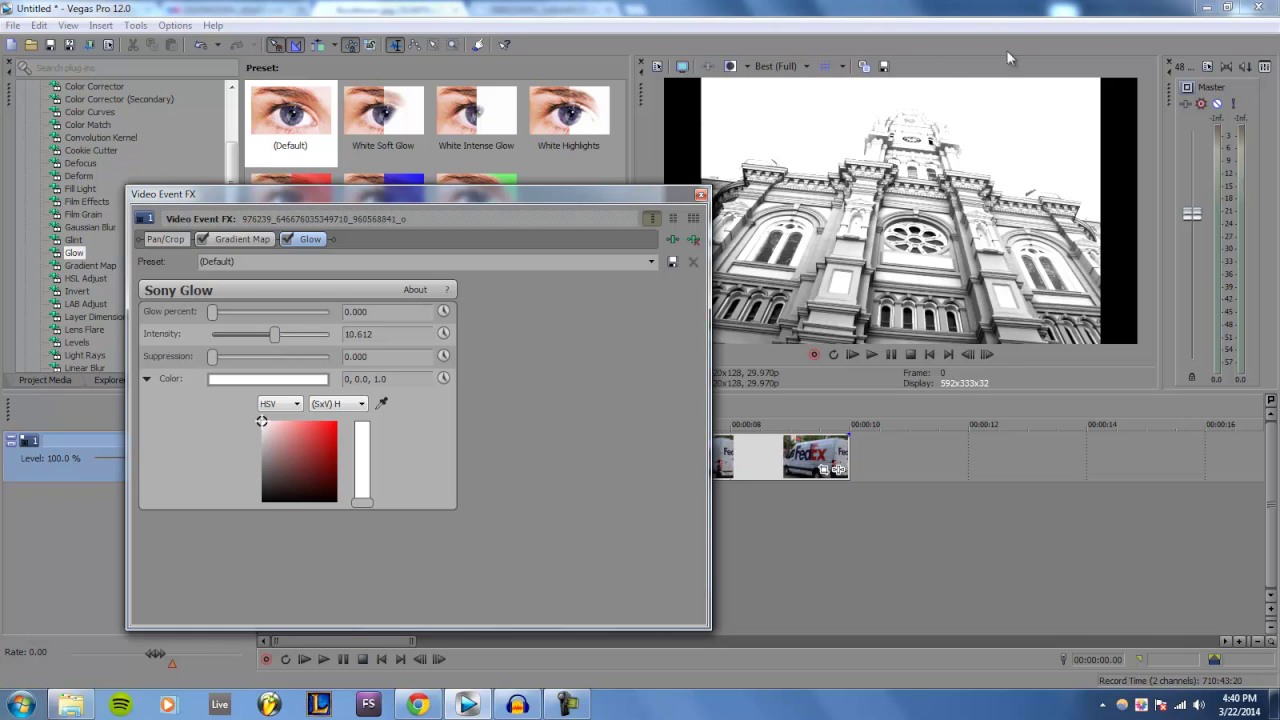
drag(280, 340, 222, 338)
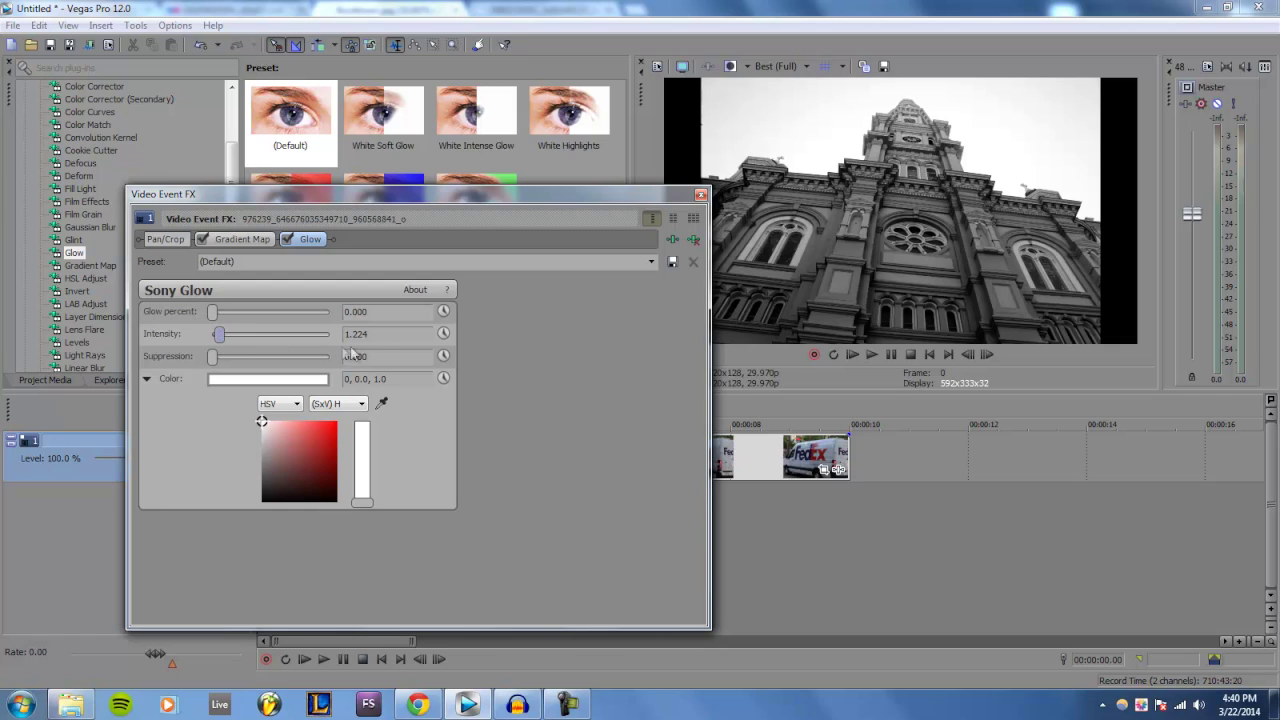
drag(219, 336, 218, 341)
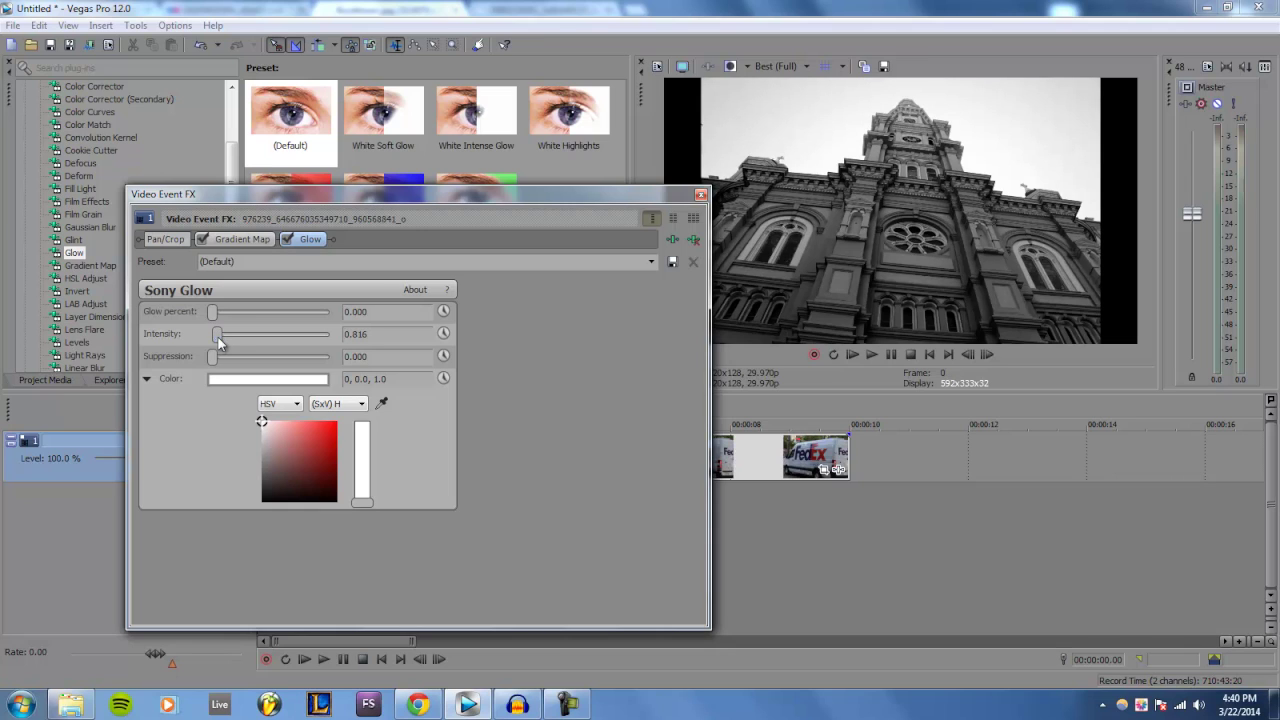
Set glow percent to 0.027 and suppression to about 0.245, then close the Glow settings.
drag(215, 313, 223, 314)
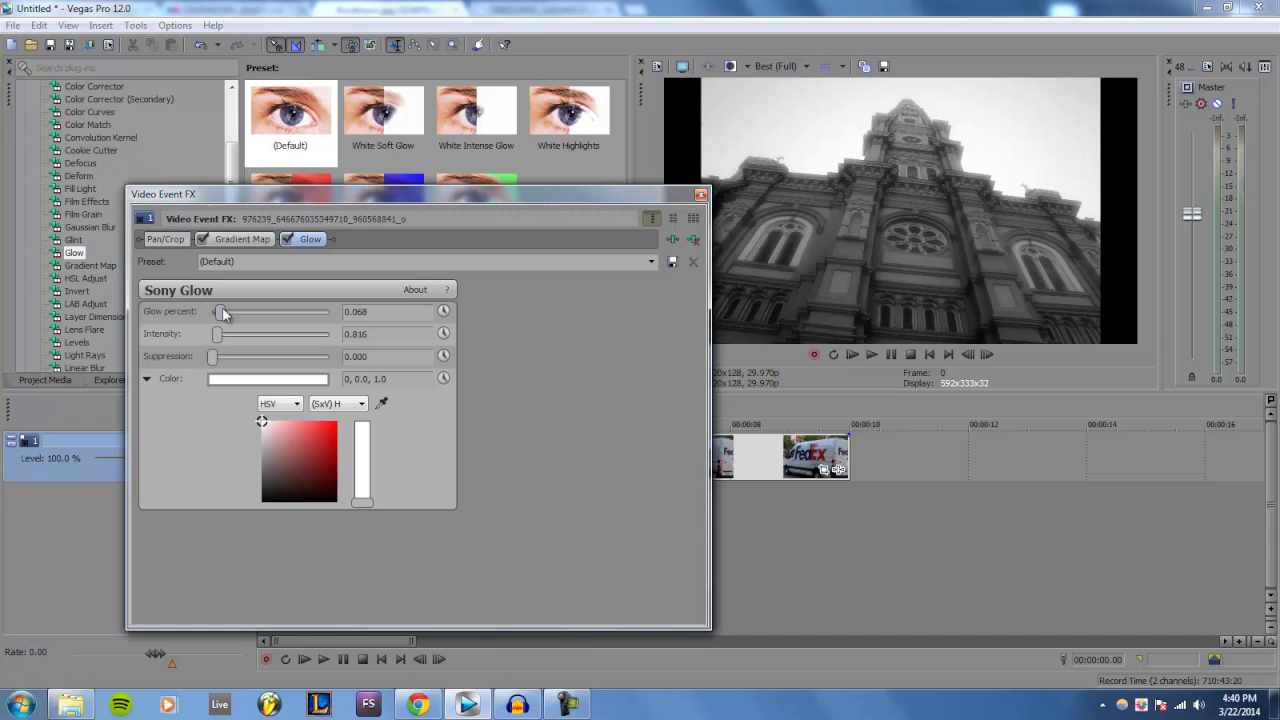
drag(222, 307, 218, 309)
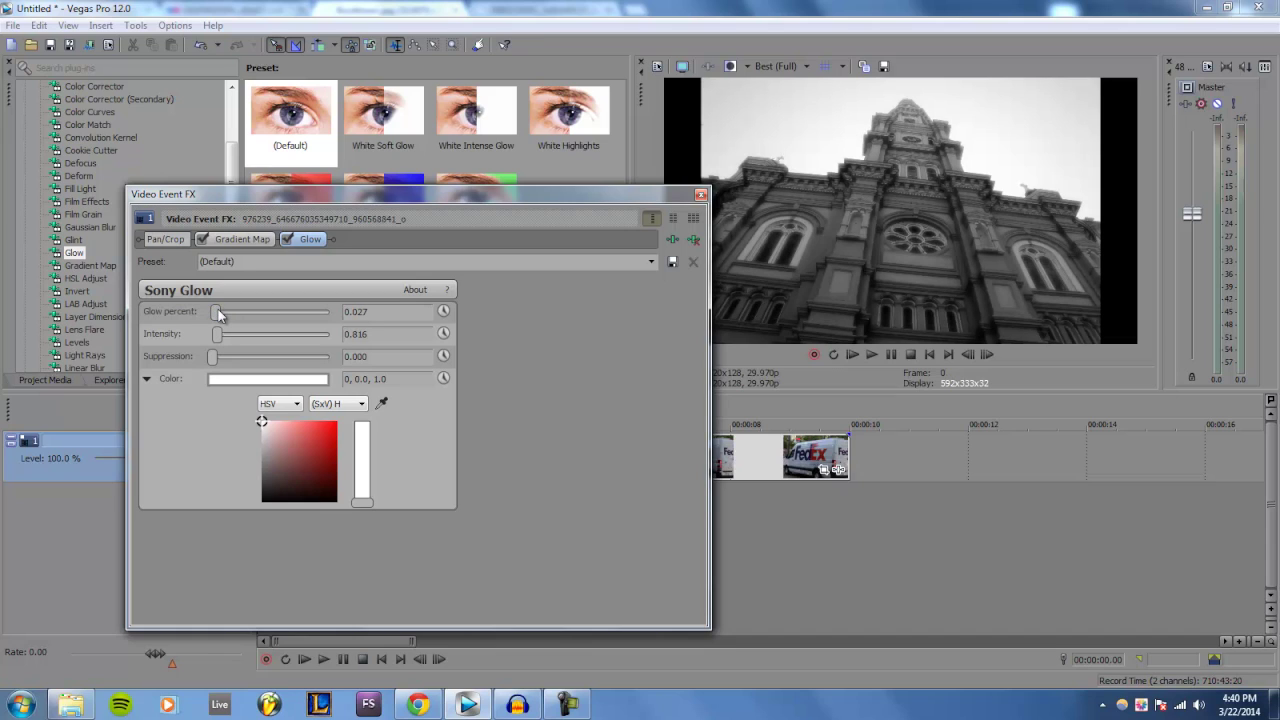
click(214, 360)
drag(213, 358, 245, 363)
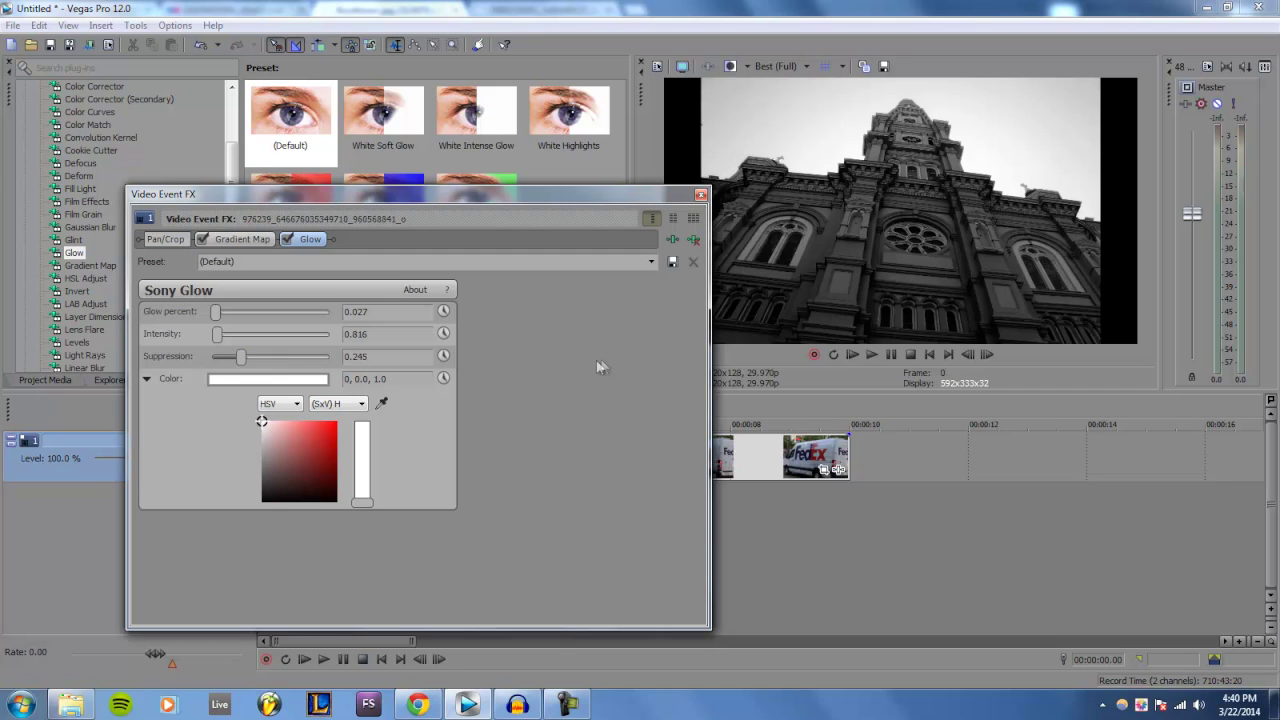
click(701, 195)
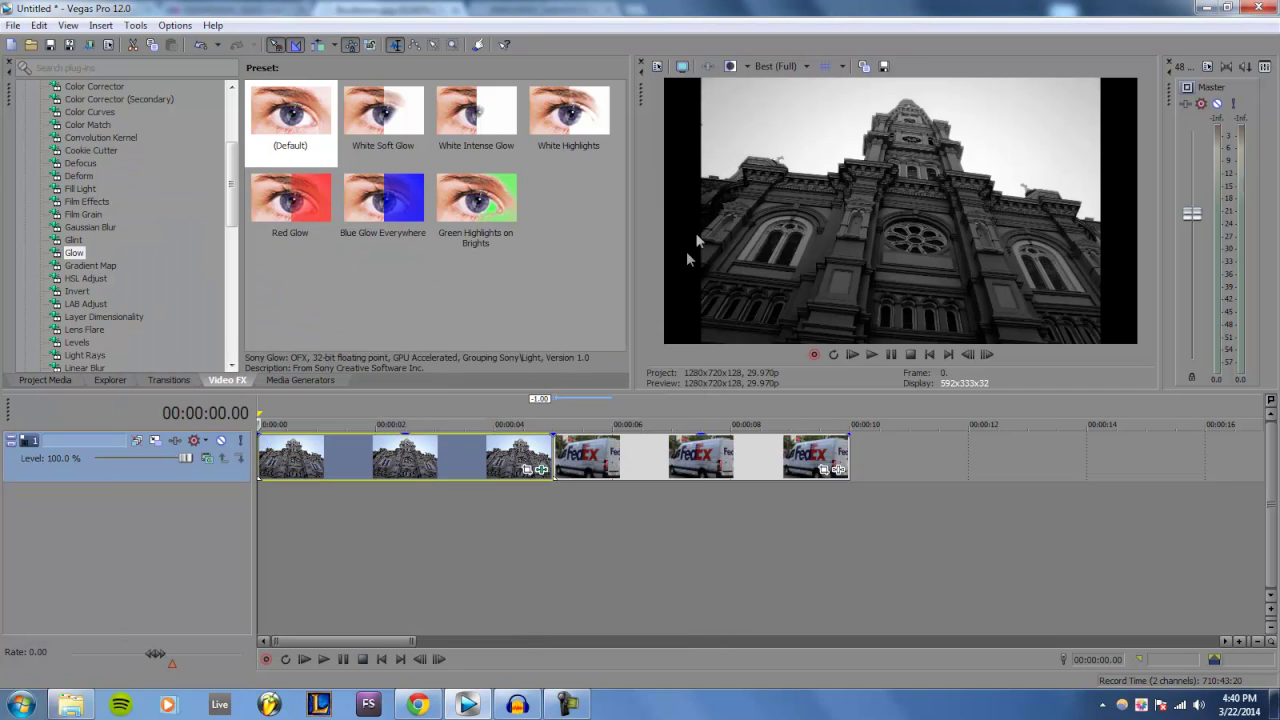